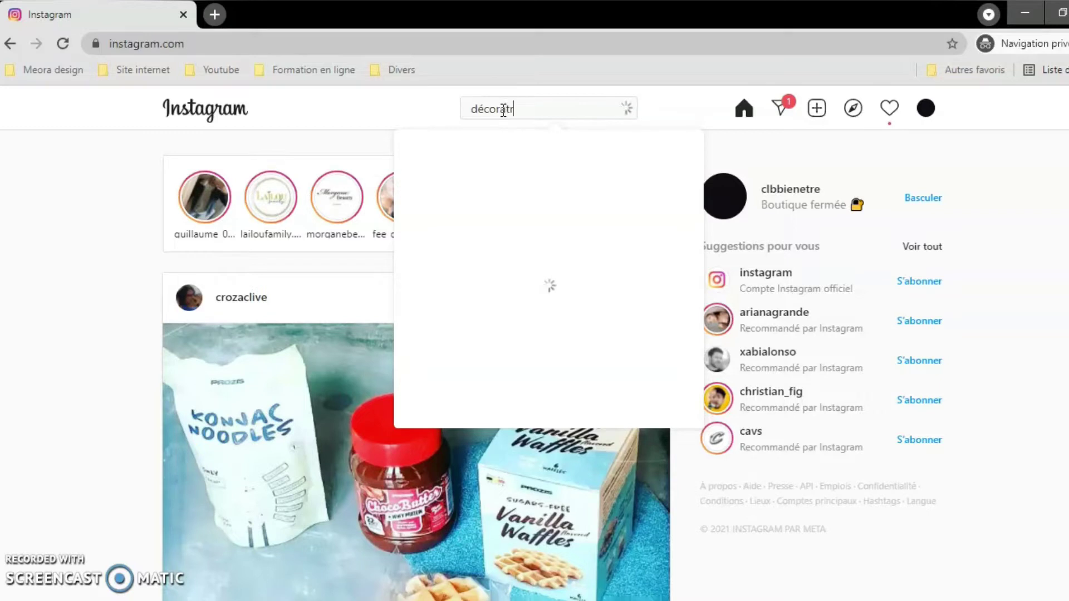
Step: Search Instagram for "décoratrice d'intérieur" and review the first suggested accounts with their profile pictures
{"action": "type", "text": "térieur"}
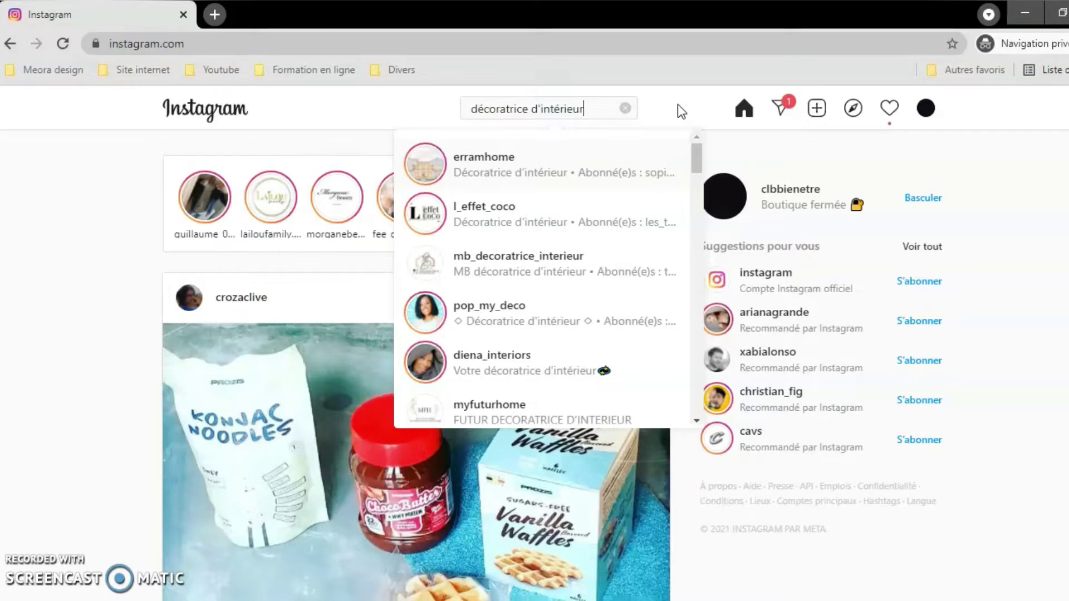
{"action": "scroll", "coordinate": [545, 343], "scroll_direction": "down", "scroll_amount": 1}
{"action": "scroll", "coordinate": [544, 345], "scroll_direction": "down", "scroll_amount": 5}
{"action": "scroll", "coordinate": [544, 345], "scroll_direction": "up", "scroll_amount": 4}
{"action": "scroll", "coordinate": [545, 345], "scroll_direction": "up", "scroll_amount": 3}
{"action": "left_click", "coordinate": [624, 149]}
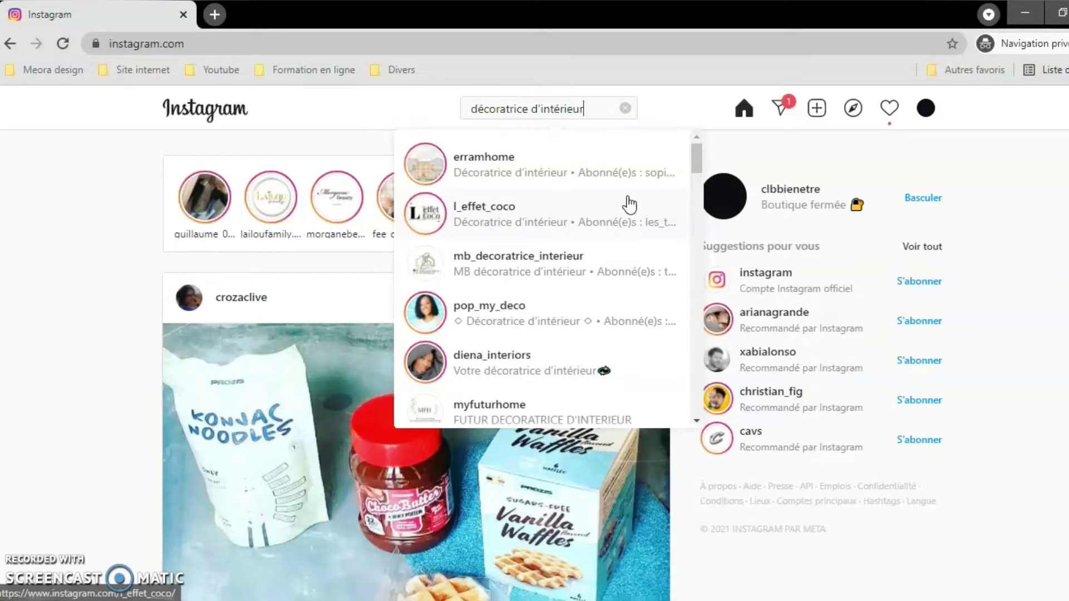
{"action": "left_click", "coordinate": [547, 177]}
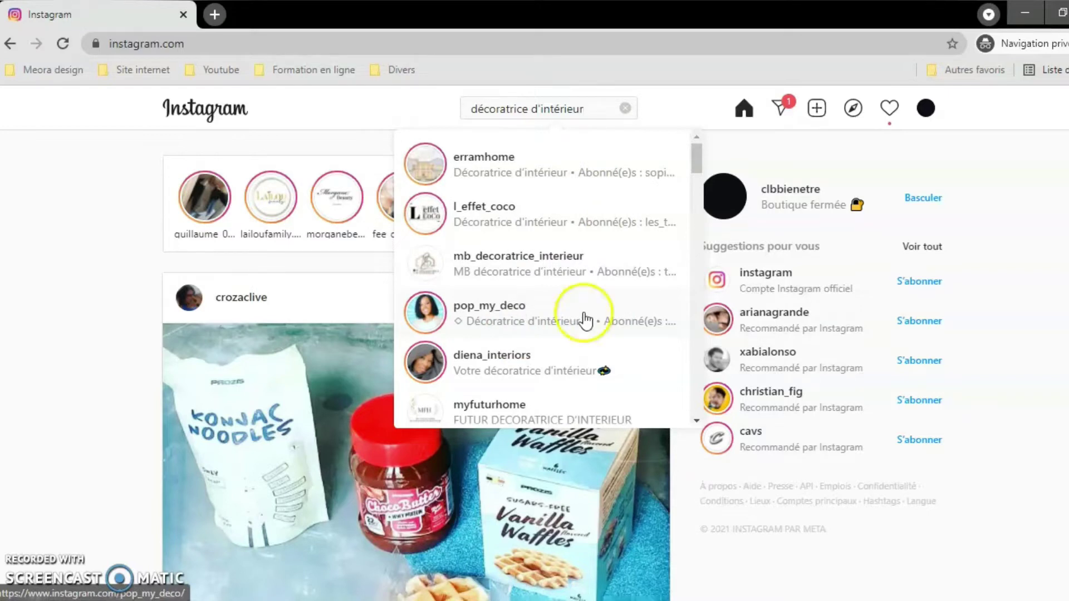
{"action": "left_click", "coordinate": [489, 376]}
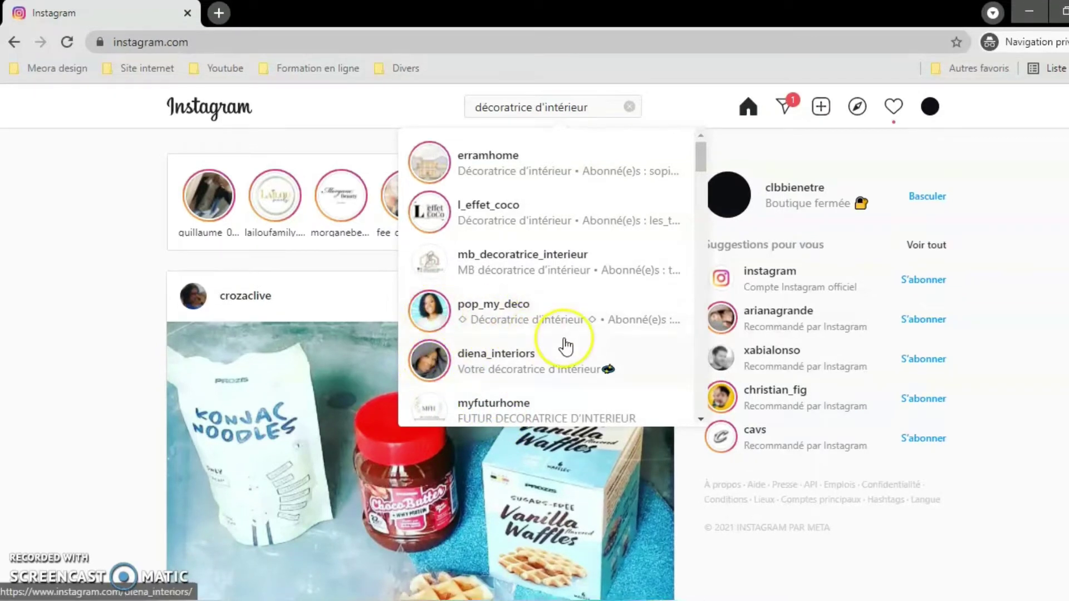
Step: Compare the profile pictures and account names further down the interior decorator results
{"action": "scroll", "coordinate": [566, 347], "scroll_direction": "down", "scroll_amount": 5}
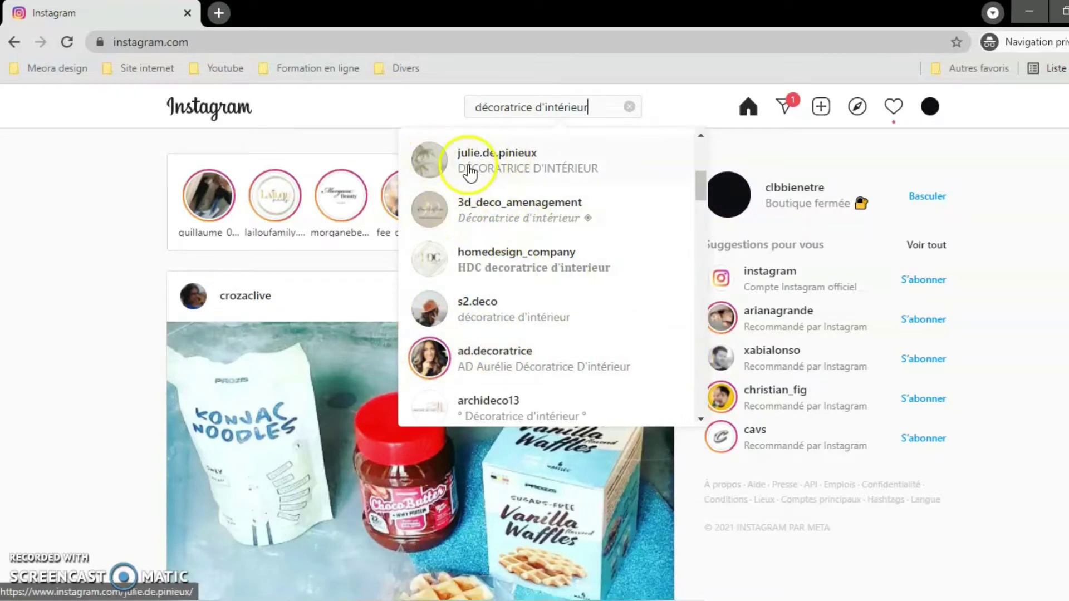
{"action": "scroll", "coordinate": [565, 277], "scroll_direction": "down", "scroll_amount": 6}
{"action": "scroll", "coordinate": [567, 277], "scroll_direction": "down", "scroll_amount": 5}
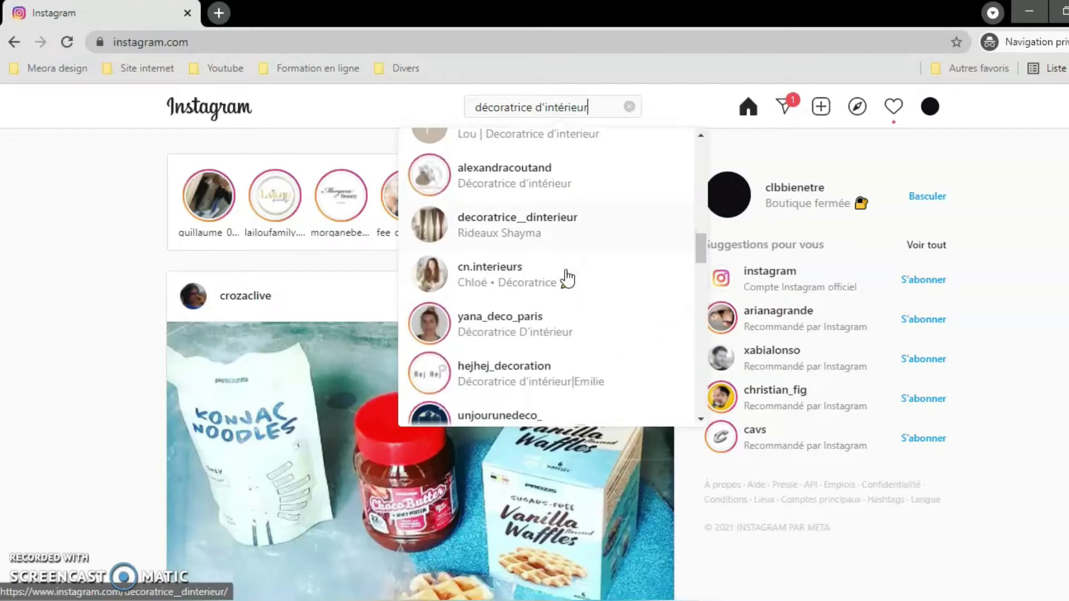
{"action": "scroll", "coordinate": [567, 277], "scroll_direction": "down", "scroll_amount": 3}
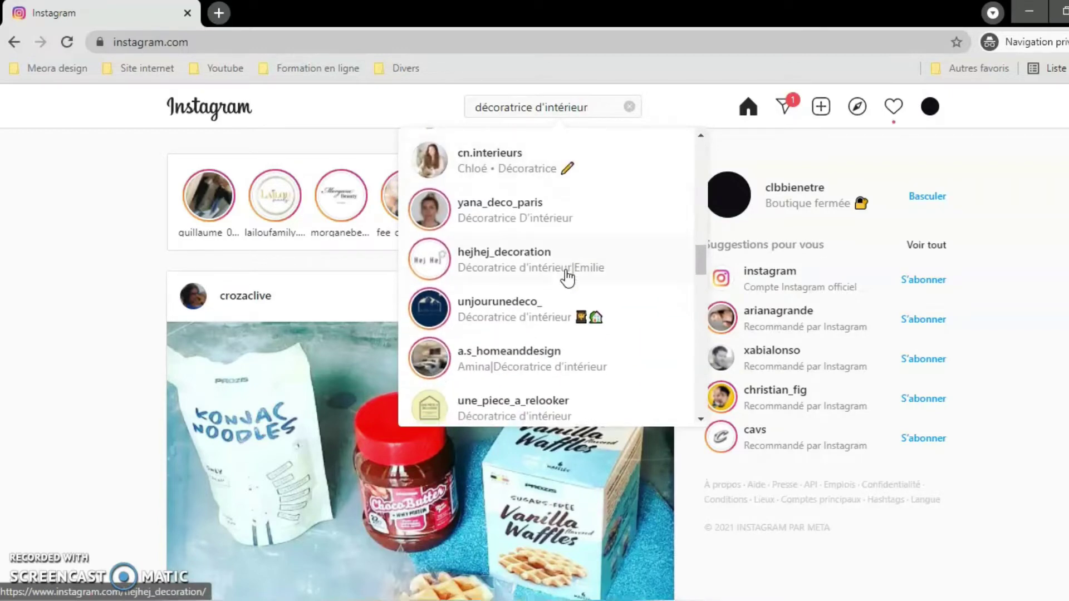
{"action": "scroll", "coordinate": [567, 277], "scroll_direction": "up", "scroll_amount": 12}
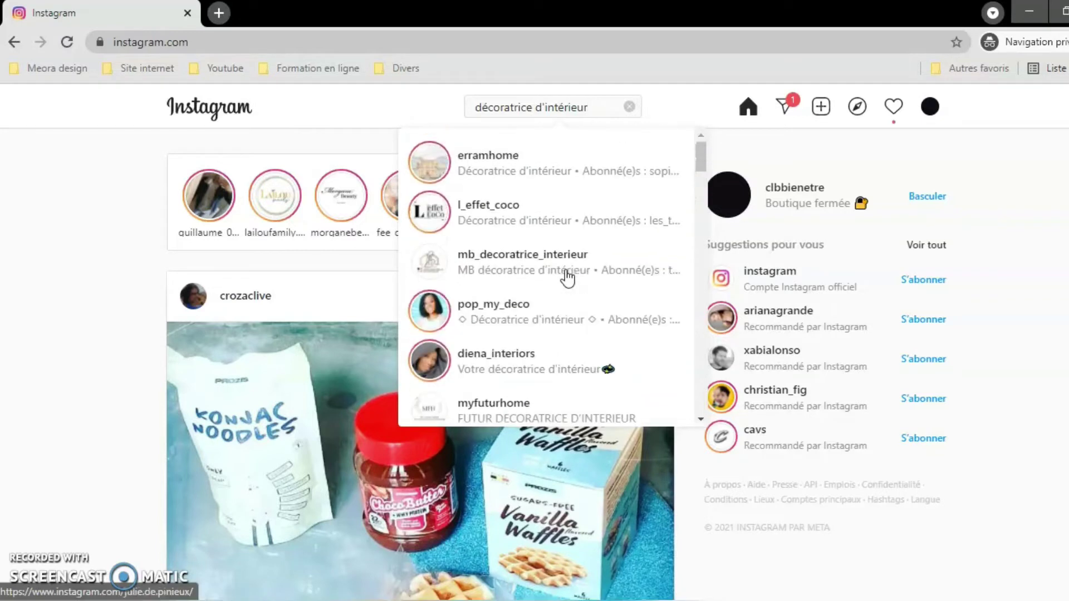
Step: Replace the search with "rédactrice web" and review the first suggested accounts
{"action": "left_click", "coordinate": [605, 107]}
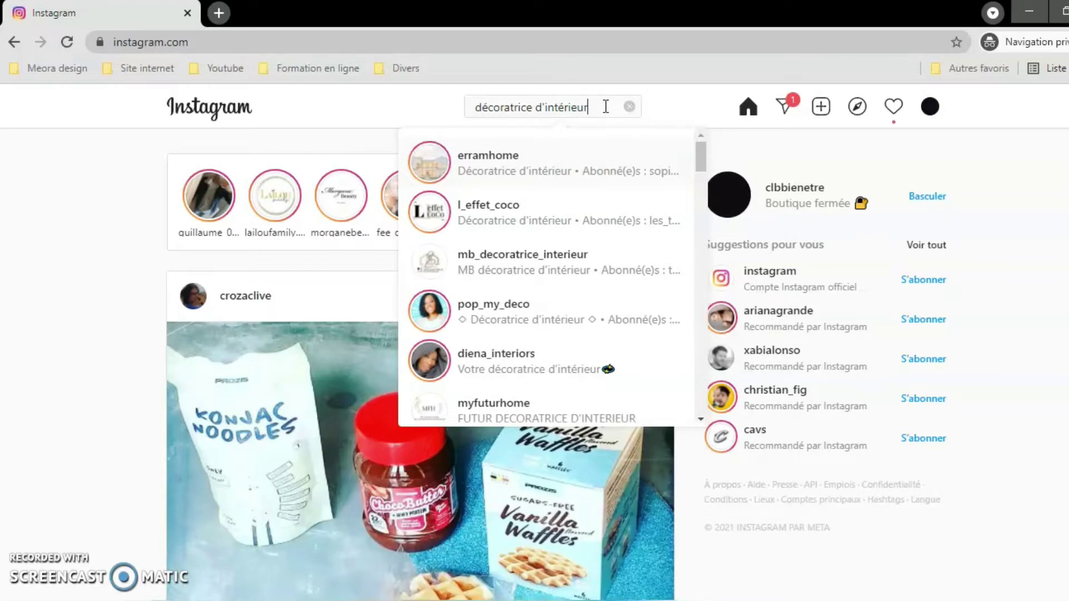
{"action": "left_click", "coordinate": [553, 110]}
{"action": "triple_click", "coordinate": [553, 109]}
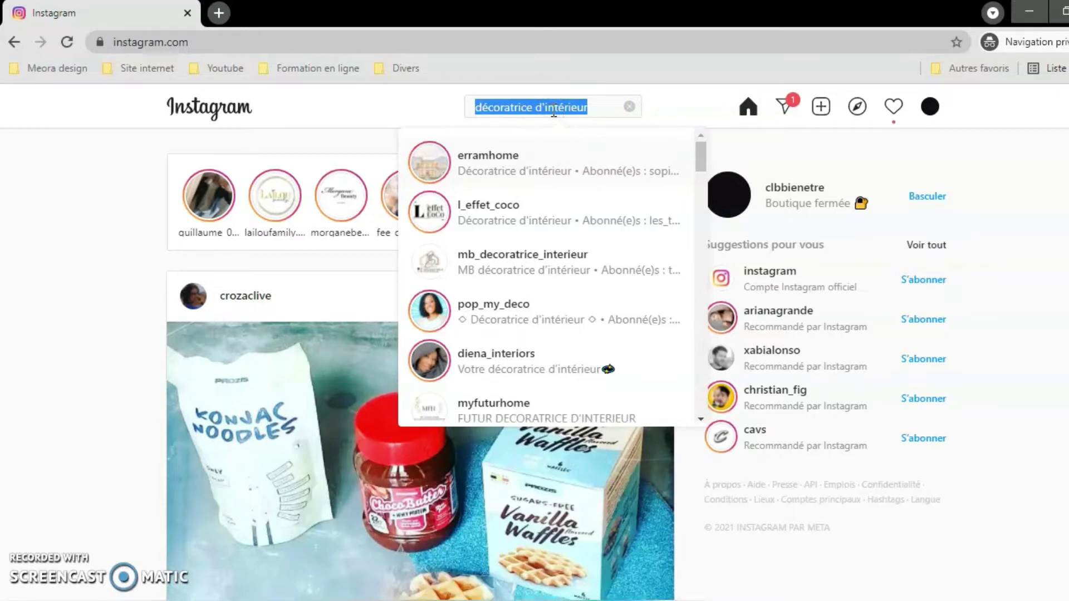
{"action": "type", "text": "rédactrice web"}
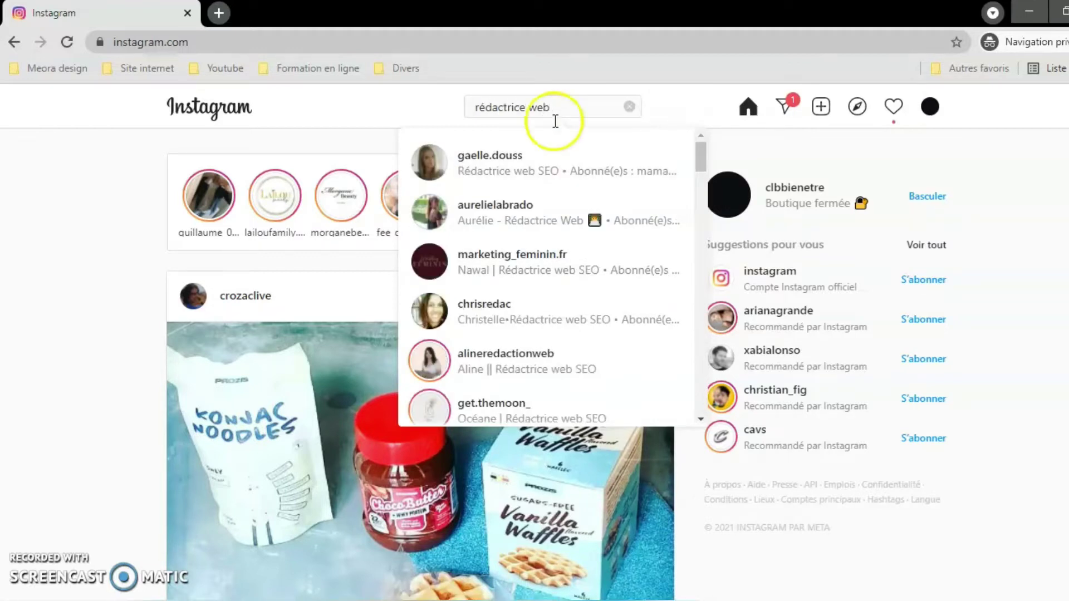
{"action": "scroll", "coordinate": [566, 210], "scroll_direction": "down", "scroll_amount": 2}
{"action": "scroll", "coordinate": [566, 212], "scroll_direction": "up", "scroll_amount": 1}
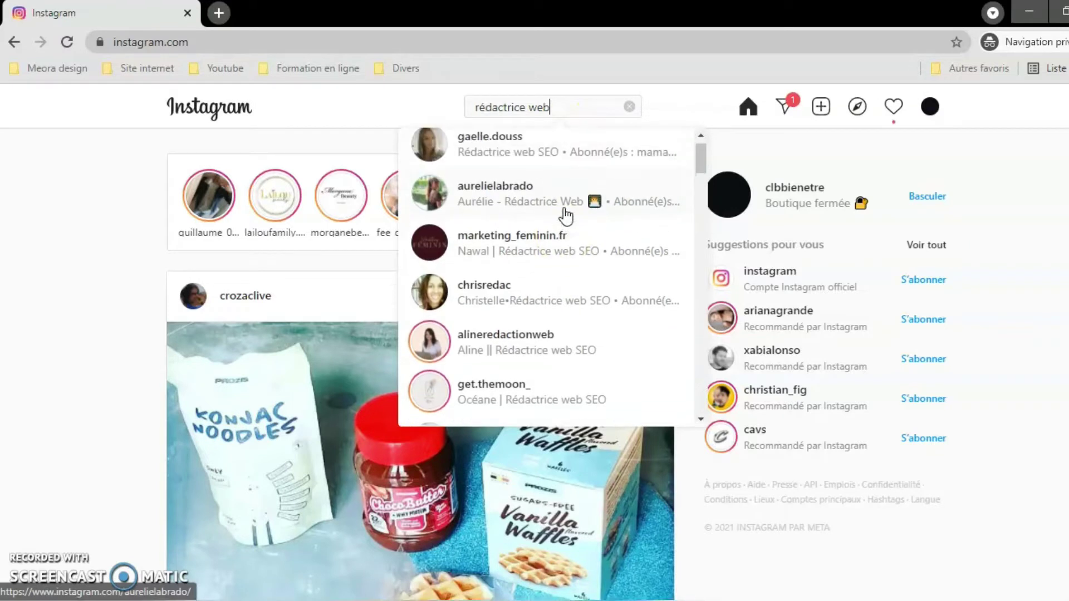
{"action": "scroll", "coordinate": [566, 214], "scroll_direction": "up", "scroll_amount": 1}
{"action": "left_click", "coordinate": [448, 165]}
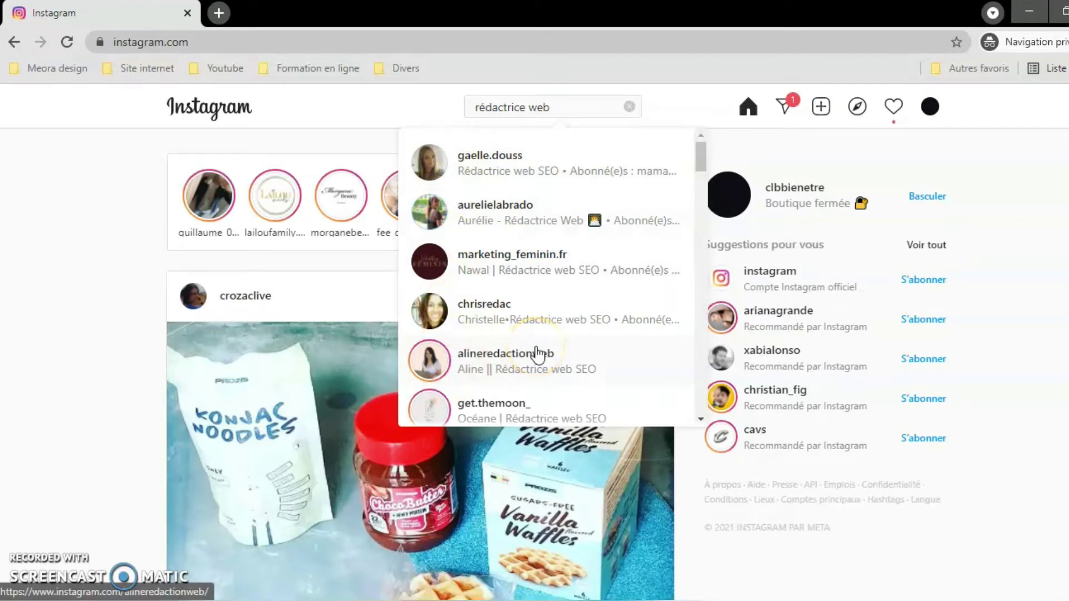
Step: Examine the profile pictures and display names throughout the "rédactrice web" results
{"action": "scroll", "coordinate": [537, 355], "scroll_direction": "down", "scroll_amount": 4}
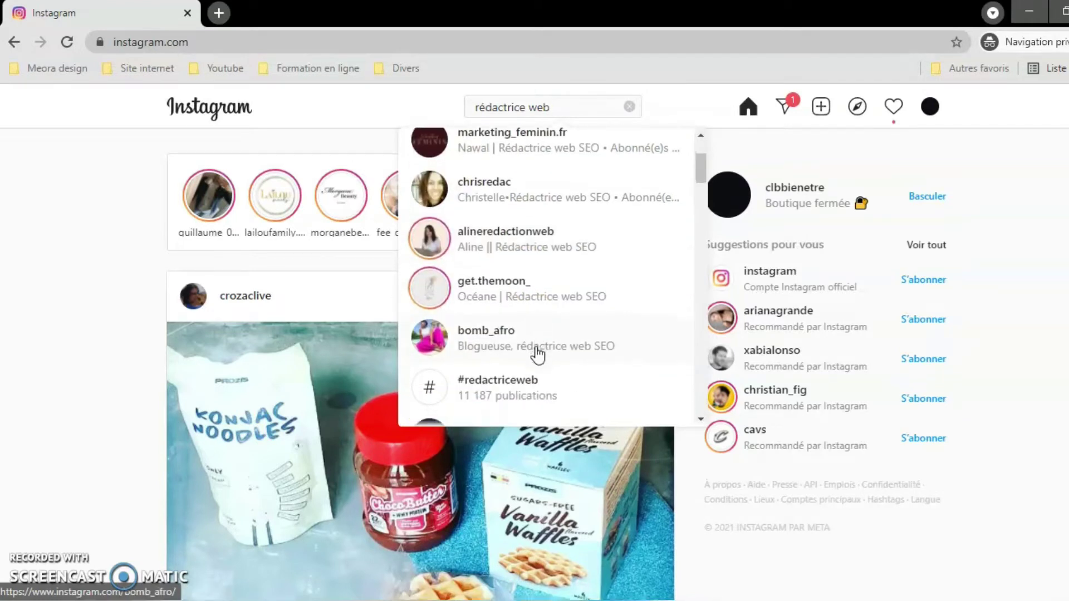
{"action": "scroll", "coordinate": [538, 354], "scroll_direction": "down", "scroll_amount": 2}
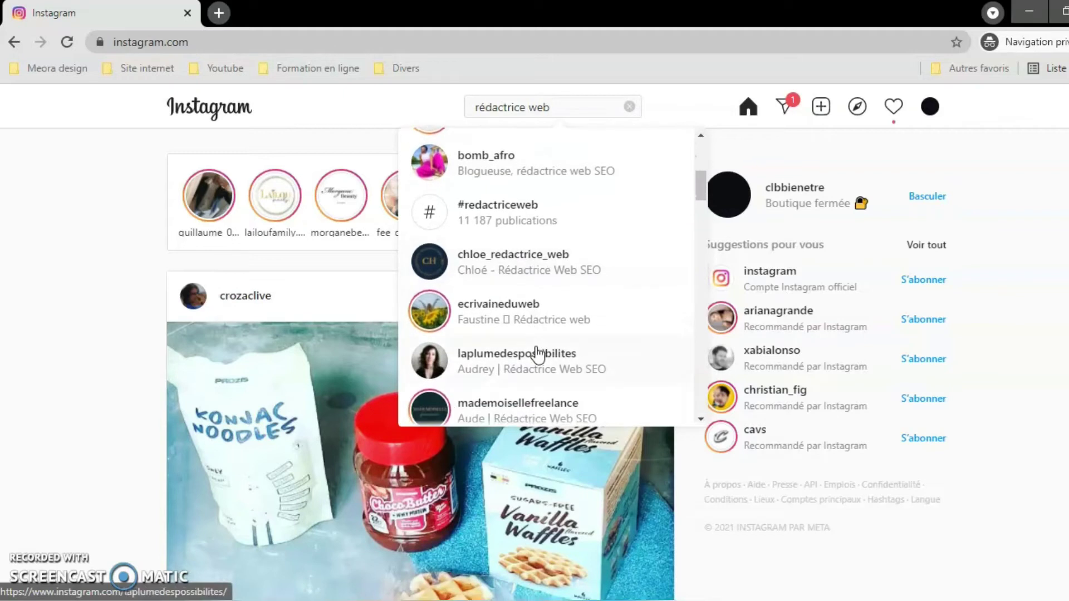
{"action": "left_click", "coordinate": [443, 167]}
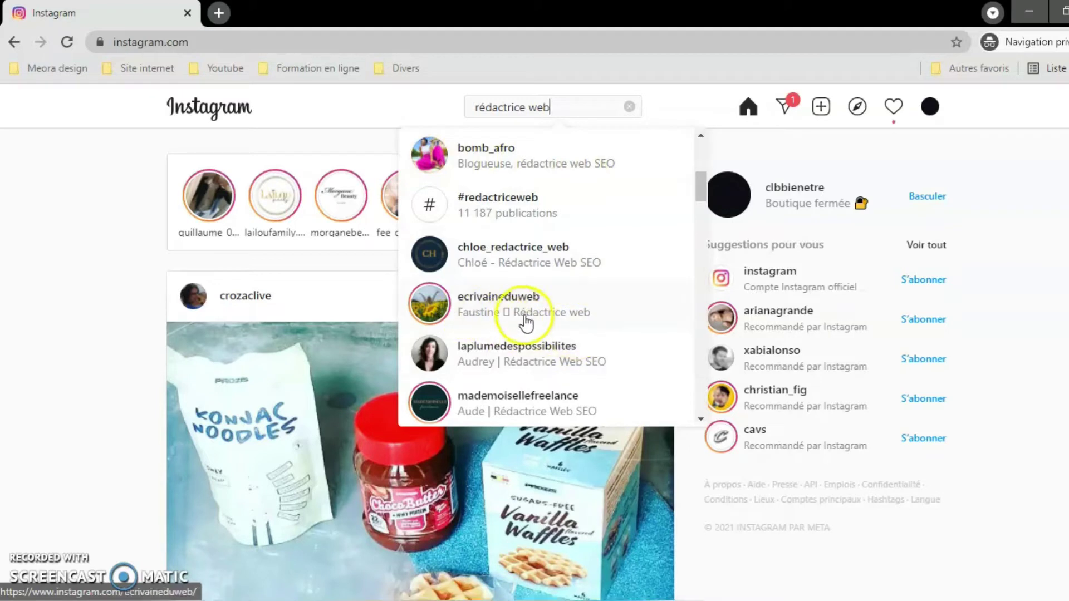
{"action": "scroll", "coordinate": [617, 331], "scroll_direction": "down", "scroll_amount": 4}
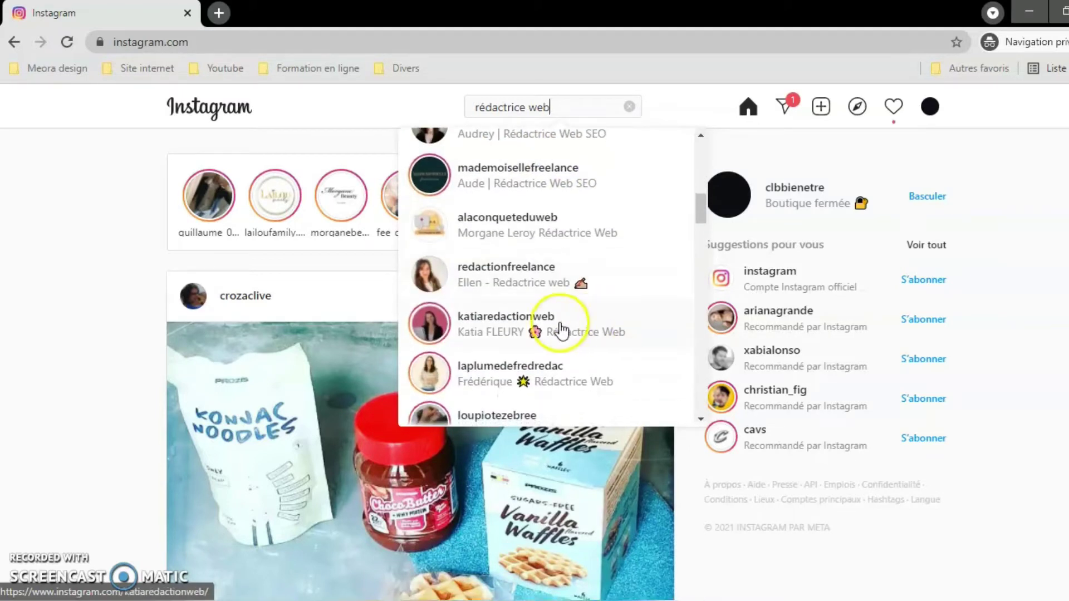
{"action": "scroll", "coordinate": [548, 337], "scroll_direction": "down", "scroll_amount": 1}
{"action": "scroll", "coordinate": [548, 338], "scroll_direction": "down", "scroll_amount": 1}
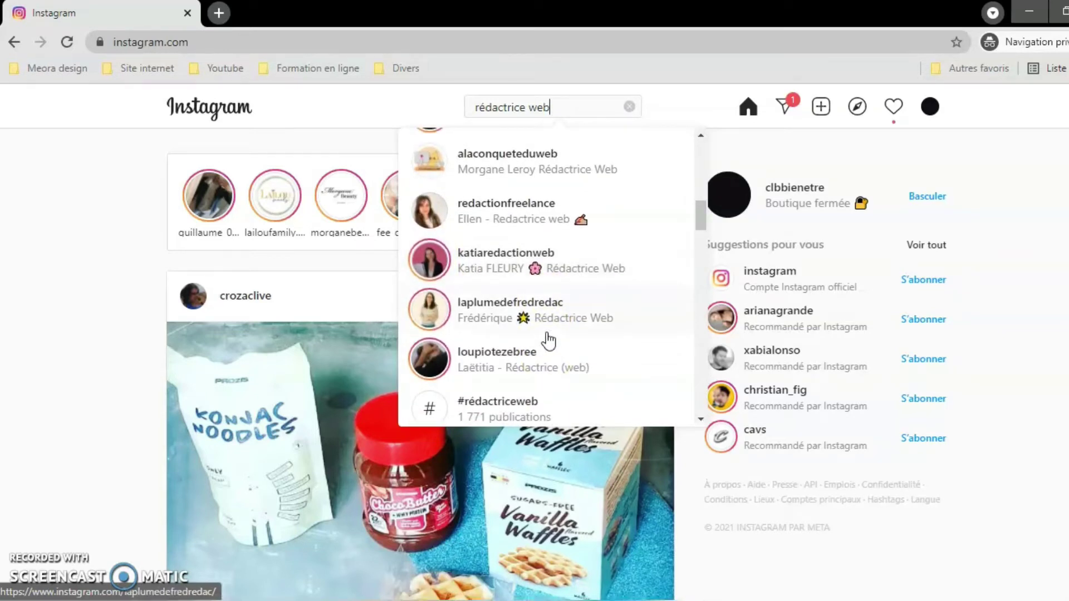
{"action": "scroll", "coordinate": [549, 338], "scroll_direction": "down", "scroll_amount": 1}
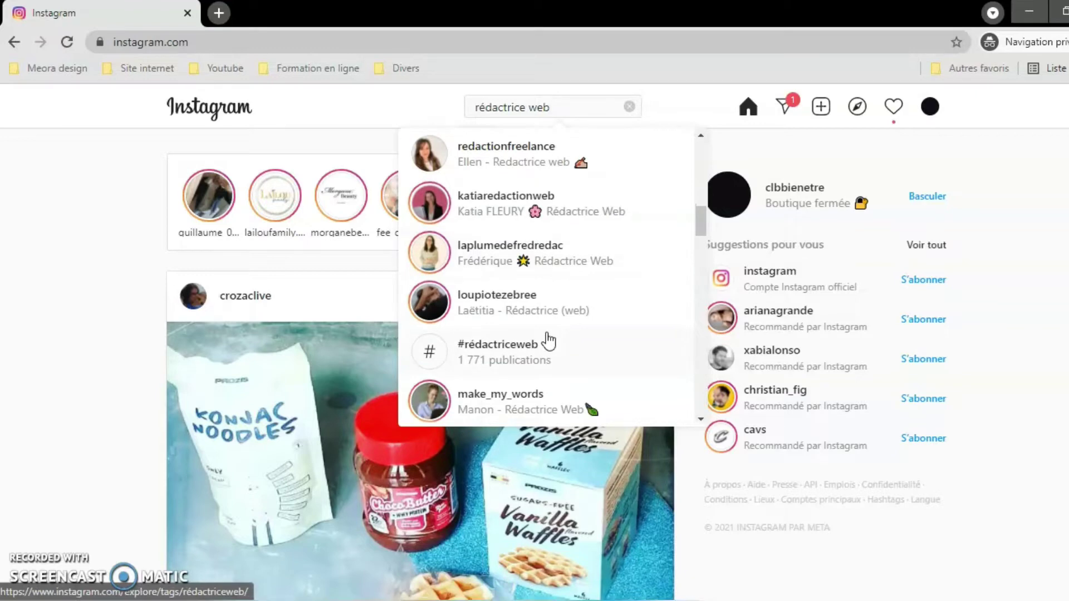
{"action": "scroll", "coordinate": [549, 338], "scroll_direction": "down", "scroll_amount": 3}
{"action": "scroll", "coordinate": [549, 338], "scroll_direction": "down", "scroll_amount": 10}
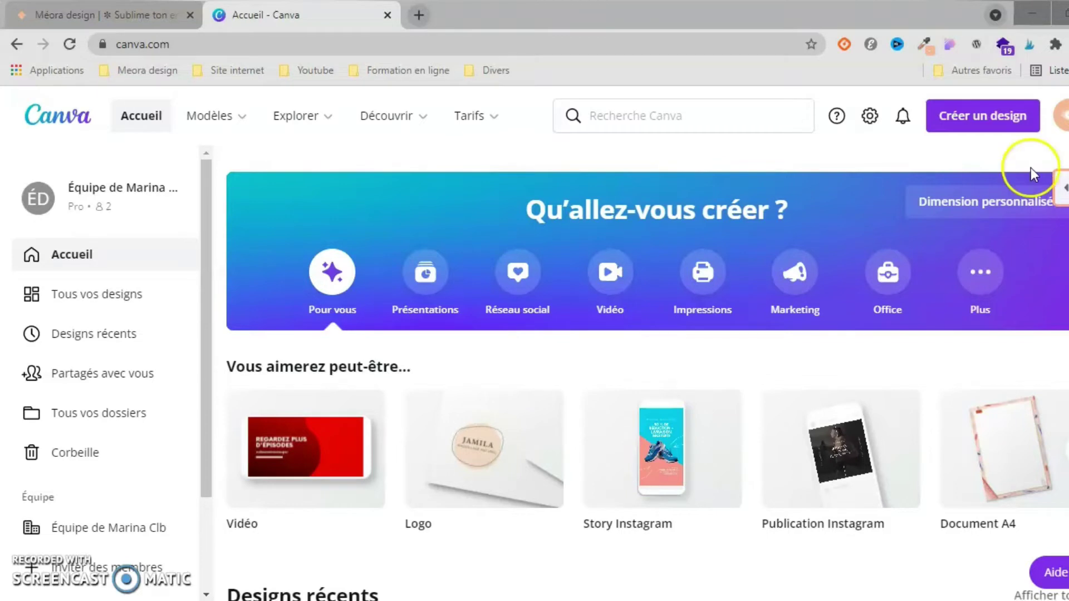
Step: Switch to Canva and search the new design formats for "instagram" and for "photo de profi"
{"action": "left_click", "coordinate": [973, 120]}
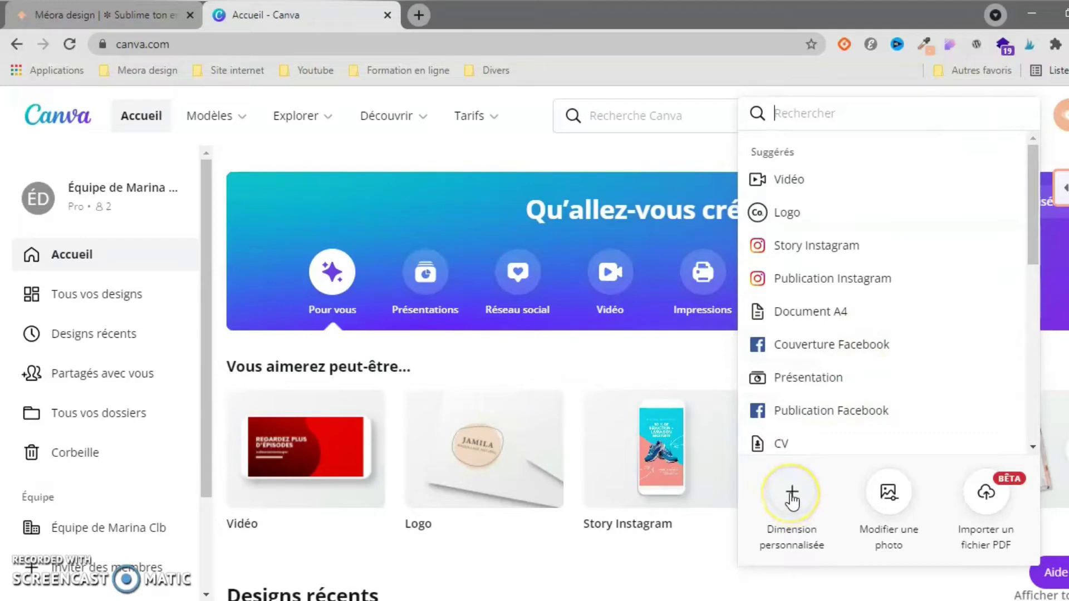
{"action": "type", "text": "instagram"}
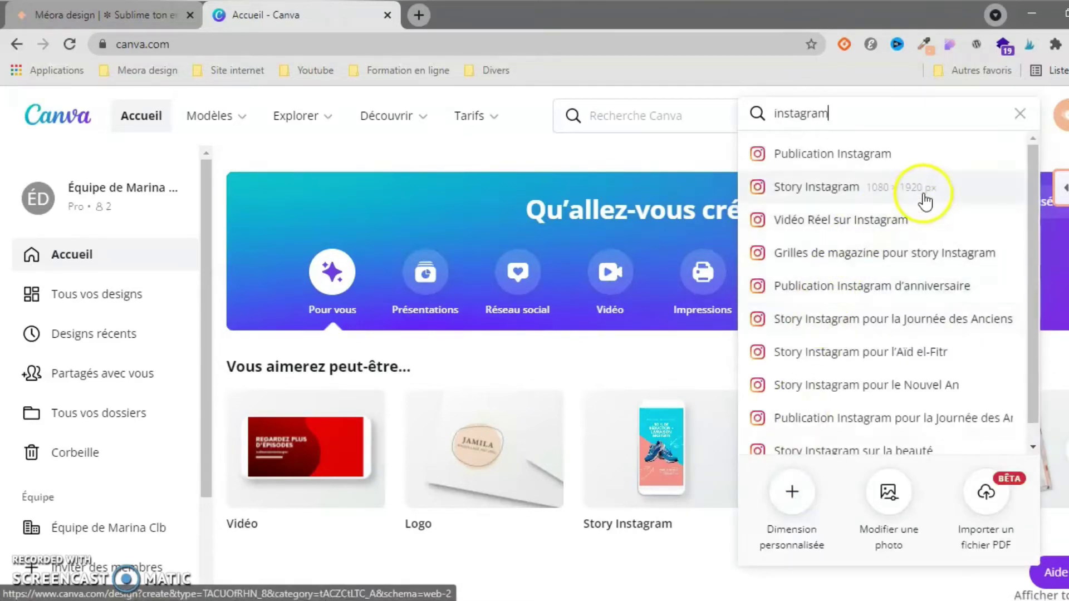
{"action": "type", "text": " pro"}
{"action": "key", "text": "BackSpace"}
{"action": "key", "text": "BackSpace"}
{"action": "key", "text": "BackSpace"}
{"action": "key", "text": "BackSpace"}
{"action": "key", "text": "BackSpace"}
{"action": "key", "text": "BackSpace"}
{"action": "key", "text": "BackSpace"}
{"action": "key", "text": "BackSpace"}
{"action": "key", "text": "BackSpace"}
{"action": "key", "text": "BackSpace"}
{"action": "key", "text": "BackSpace"}
{"action": "key", "text": "BackSpace"}
{"action": "key", "text": "BackSpace"}
{"action": "type", "text": "photo de profi"}
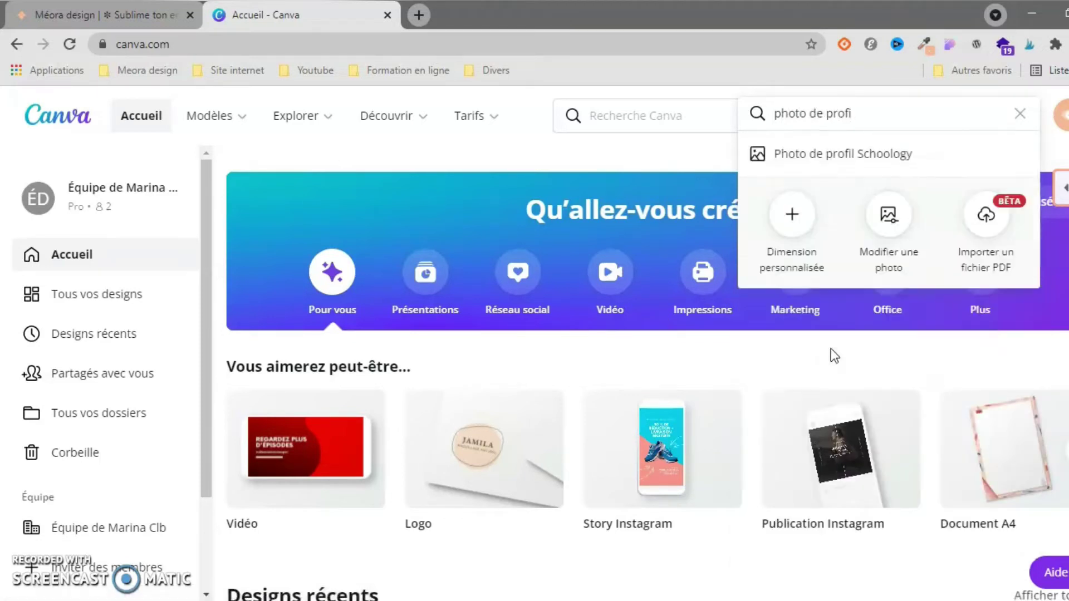
Step: Create a new design with custom dimensions of 110 × 110 px
{"action": "left_click", "coordinate": [792, 213]}
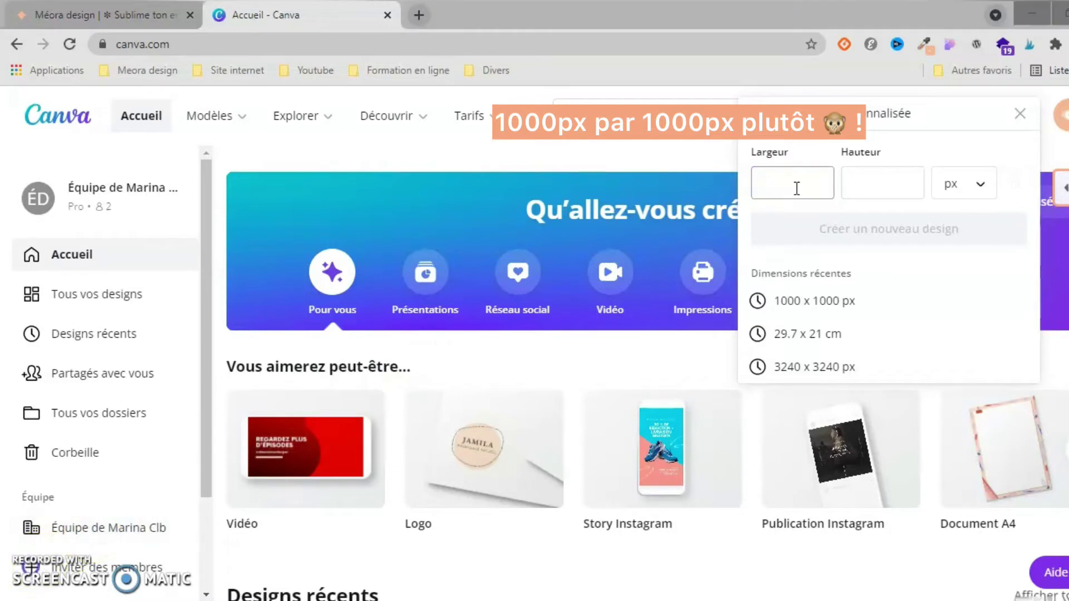
{"action": "left_click", "coordinate": [797, 188]}
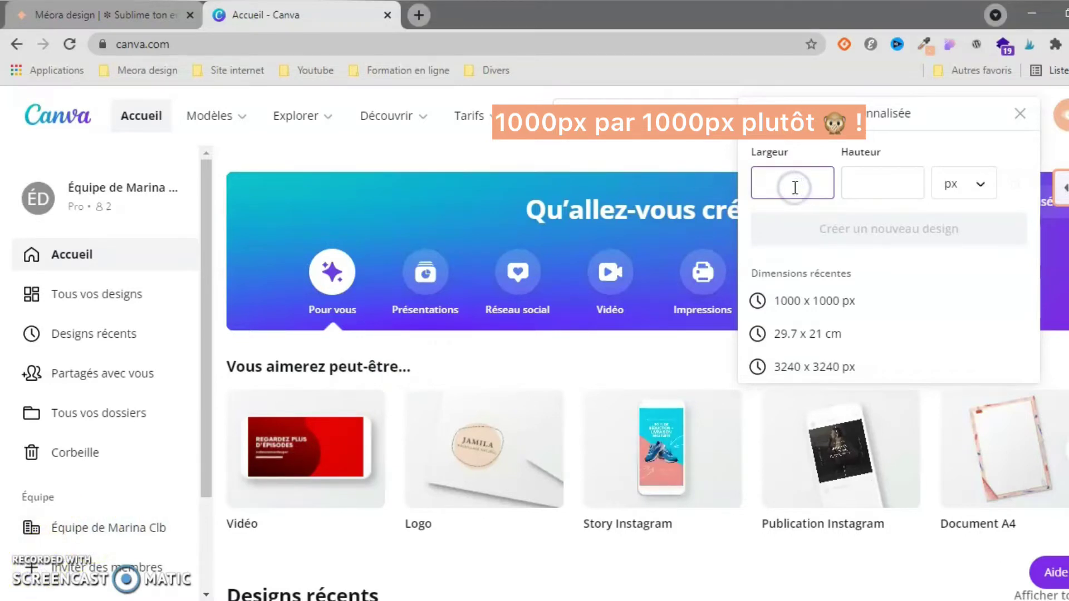
{"action": "type", "text": "110"}
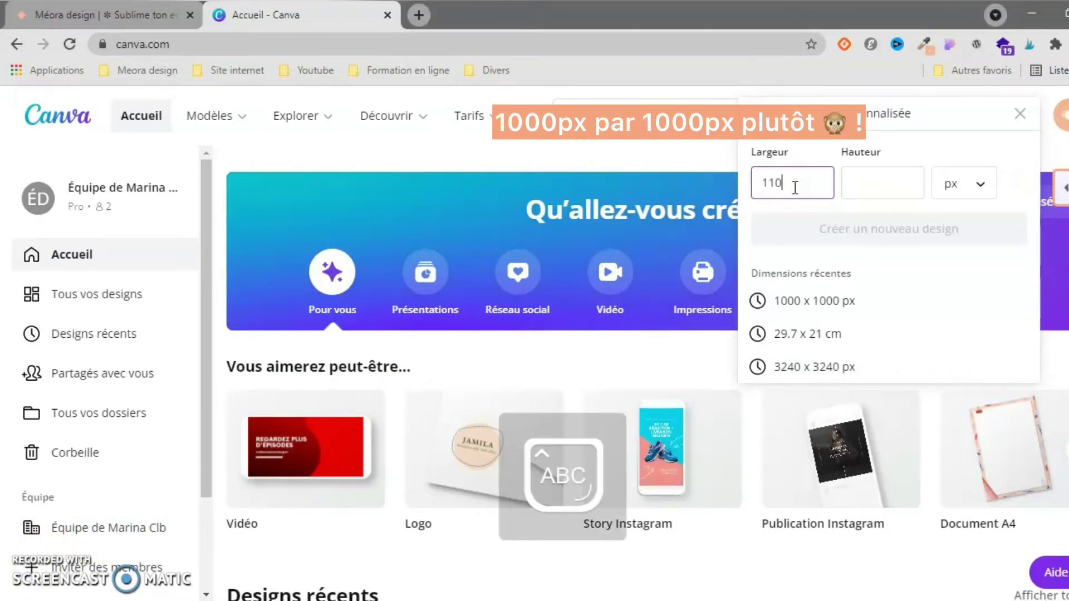
{"action": "left_click", "coordinate": [895, 179]}
{"action": "type", "text": "100"}
{"action": "left_click", "coordinate": [910, 180]}
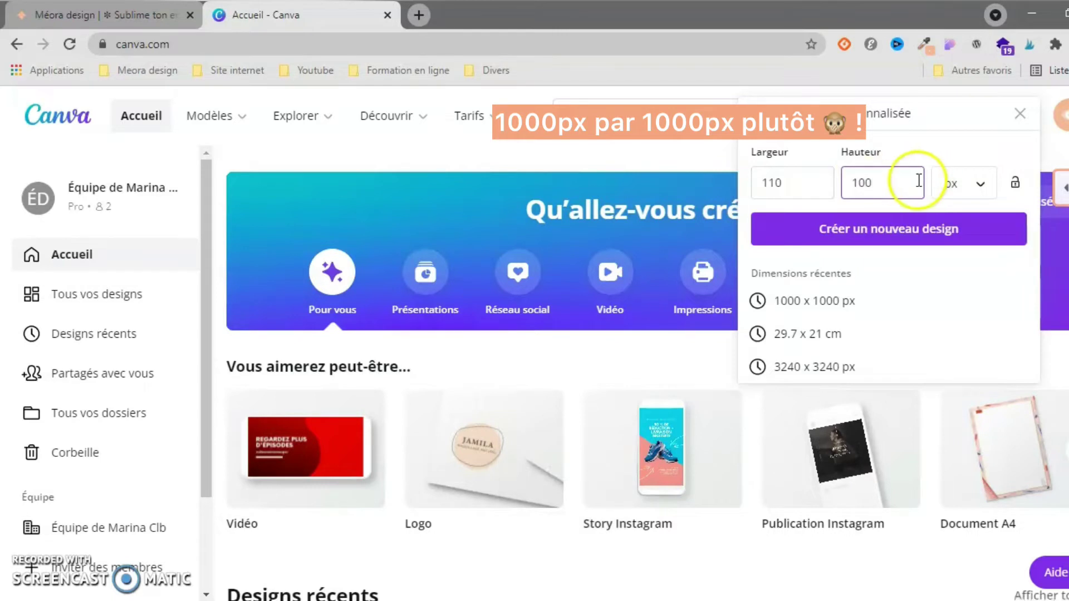
{"action": "key", "text": "BackSpace"}
{"action": "key", "text": "BackSpace"}
{"action": "type", "text": "10"}
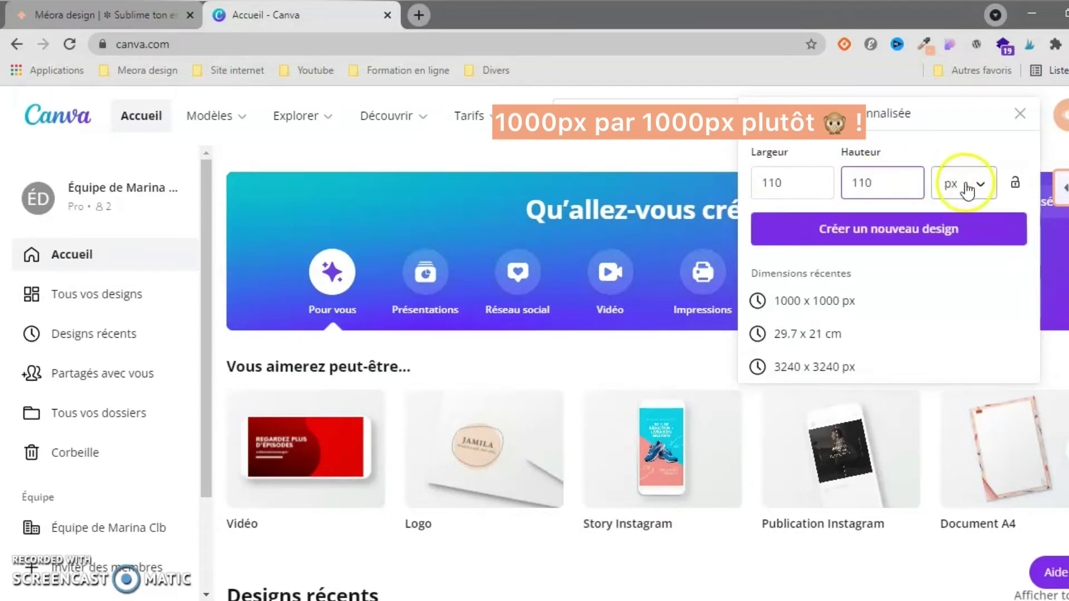
{"action": "left_click", "coordinate": [862, 237]}
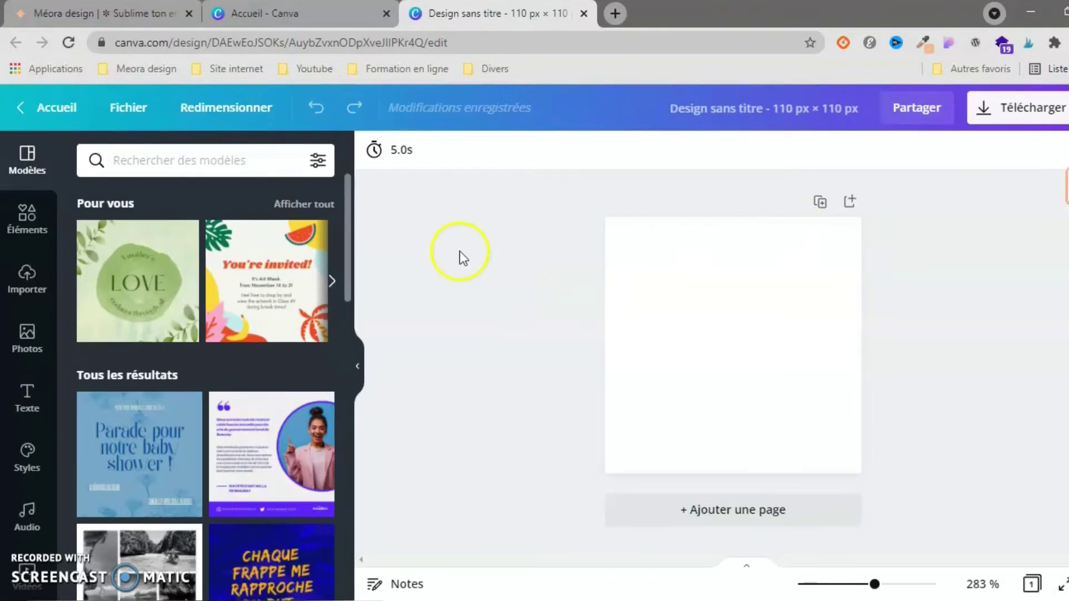
Step: Search the photo library for "FILLE"
{"action": "left_click", "coordinate": [27, 336]}
{"action": "left_click", "coordinate": [196, 160]}
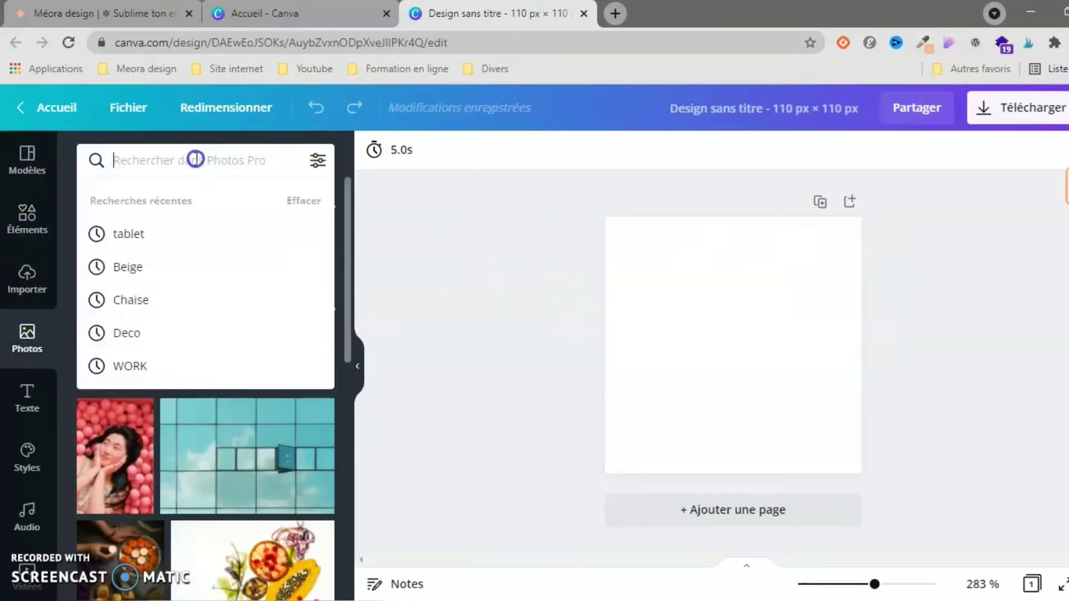
{"action": "type", "text": "FILLE"}
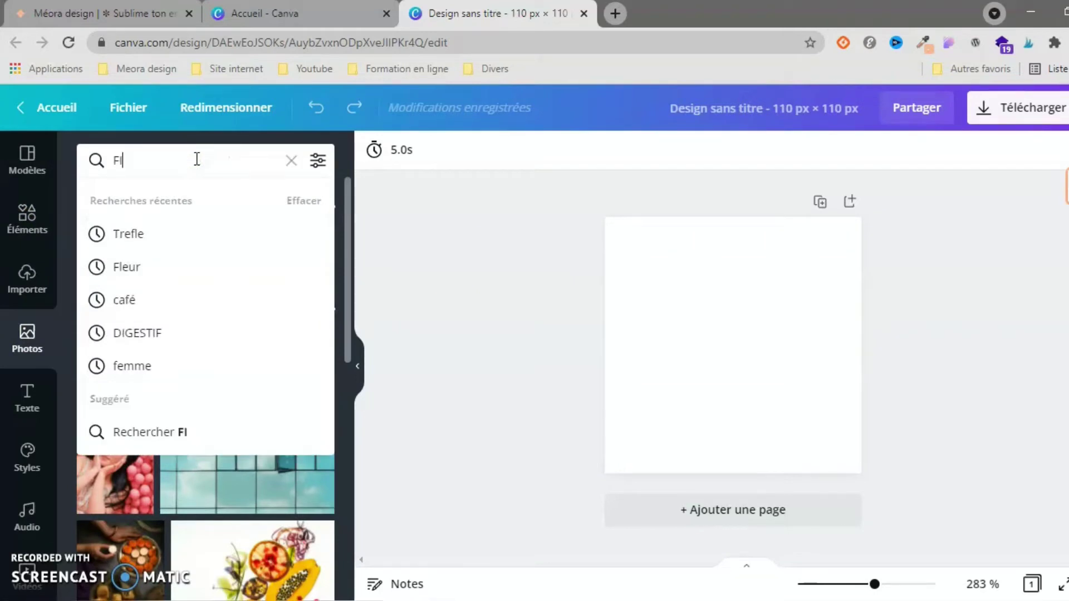
{"action": "key", "text": "Return"}
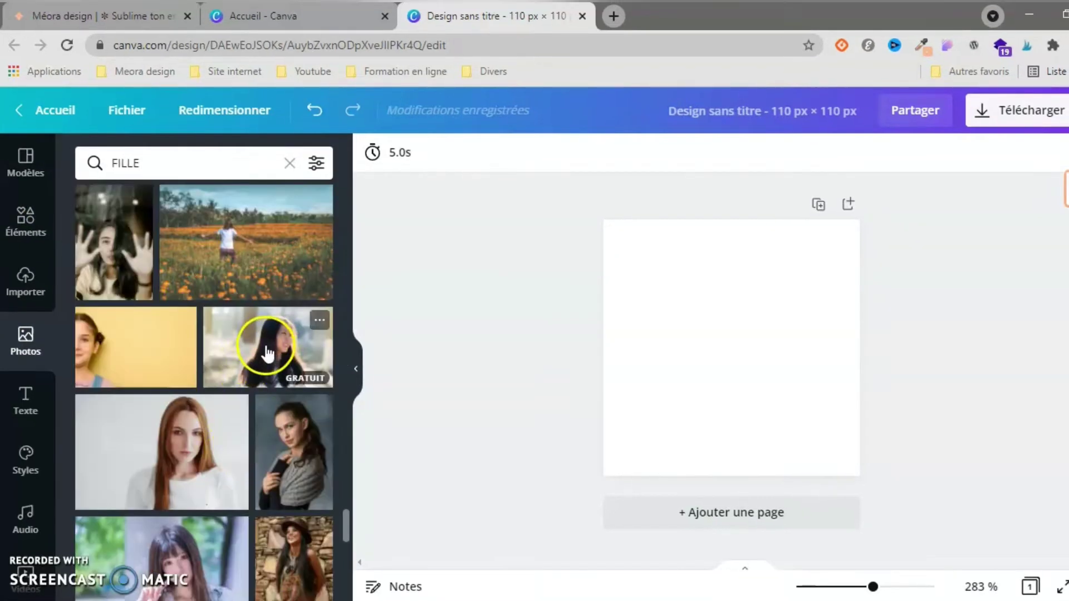
Step: Place the free photo of the girl with long dark hair on the blank page and align it with the page's left edge
{"action": "left_click_drag", "start_coordinate": [267, 346], "coordinate": [714, 322]}
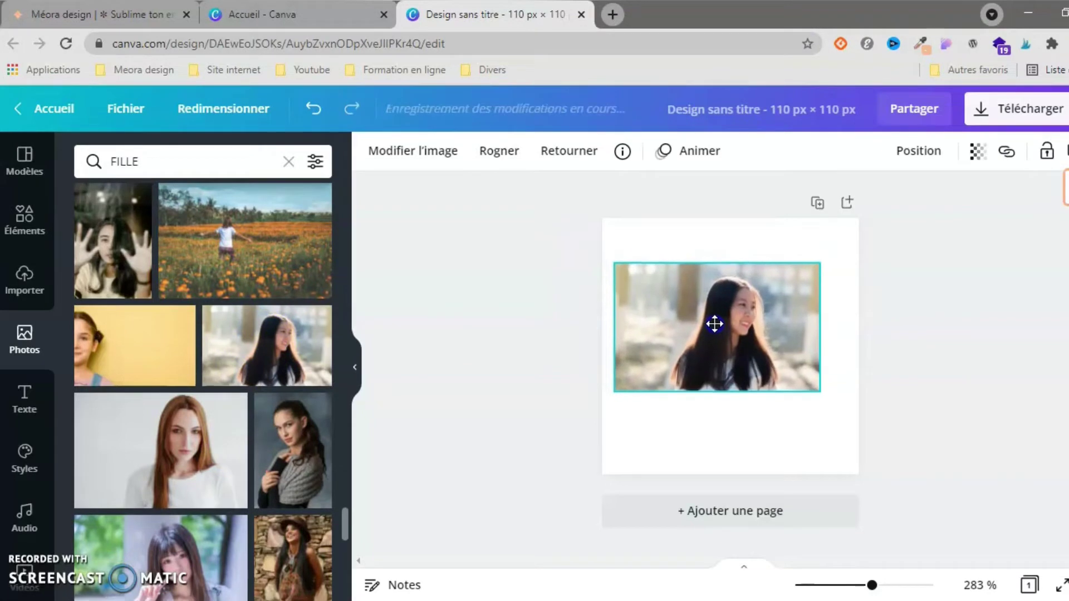
{"action": "left_click", "coordinate": [417, 405]}
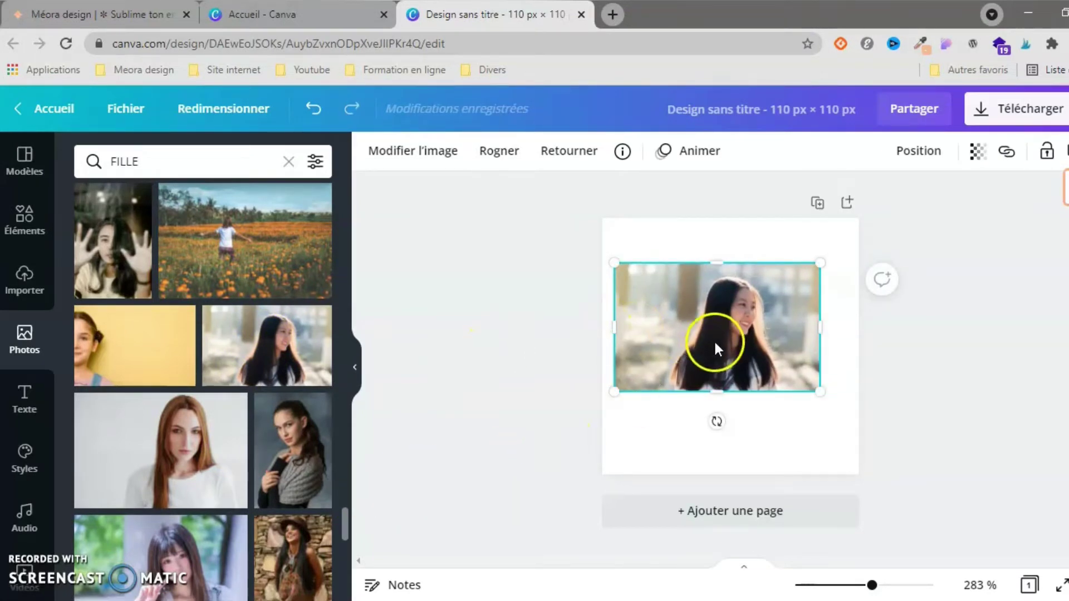
{"action": "mouse_move", "coordinate": [715, 345]}
{"action": "left_mouse_down"}
{"action": "mouse_move", "coordinate": [689, 296]}
{"action": "mouse_move", "coordinate": [734, 356]}
{"action": "mouse_move", "coordinate": [709, 337]}
{"action": "left_mouse_up"}
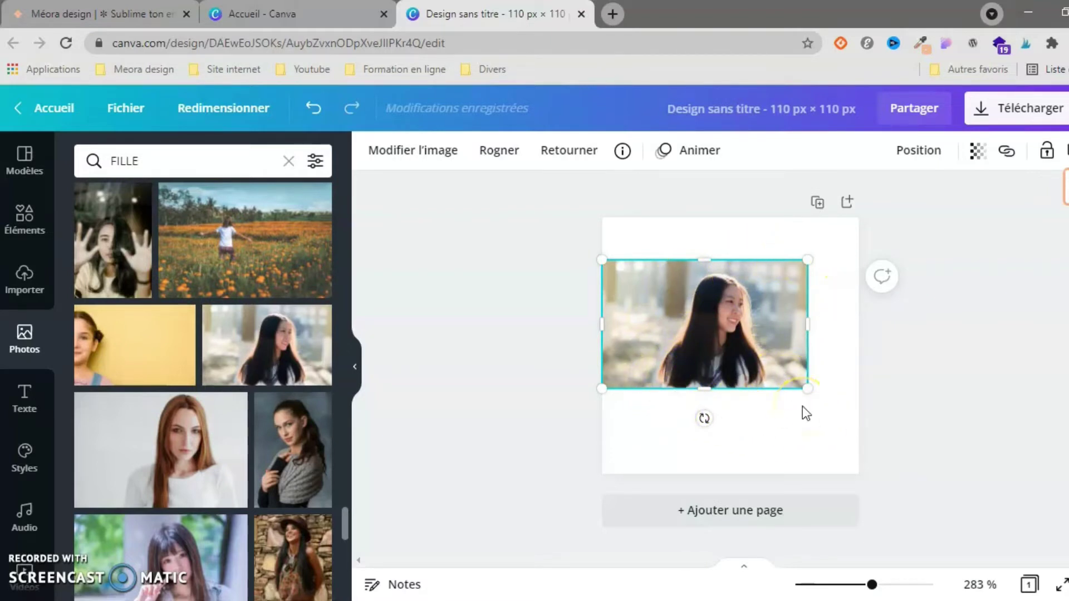
Step: Add the circular frame from the Cadres elements and enlarge it, centred, until it nearly fills the page
{"action": "left_click", "coordinate": [20, 222]}
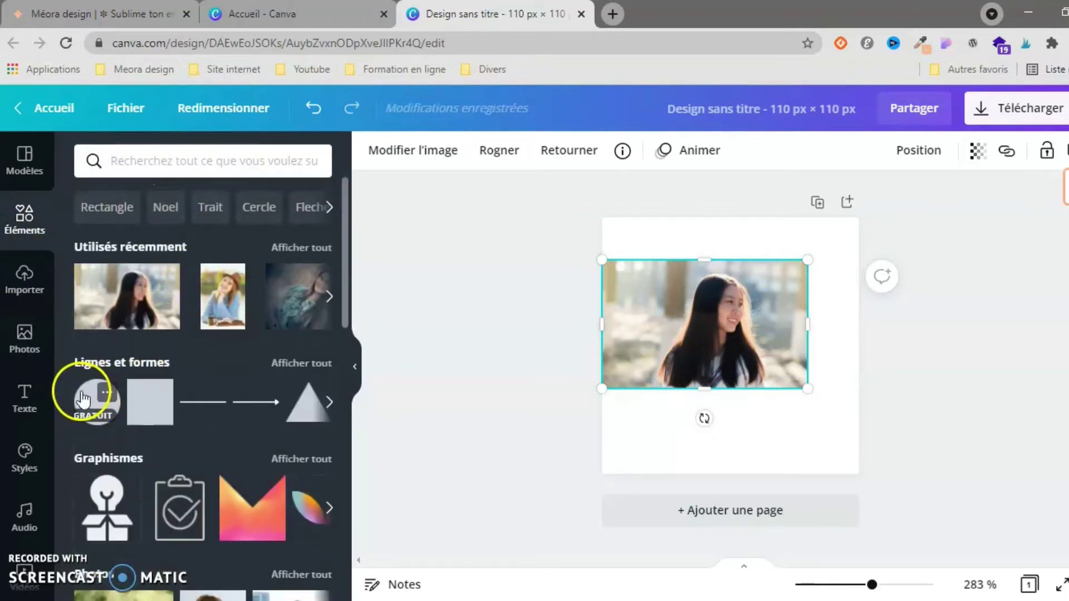
{"action": "scroll", "coordinate": [195, 384], "scroll_direction": "down", "scroll_amount": 3}
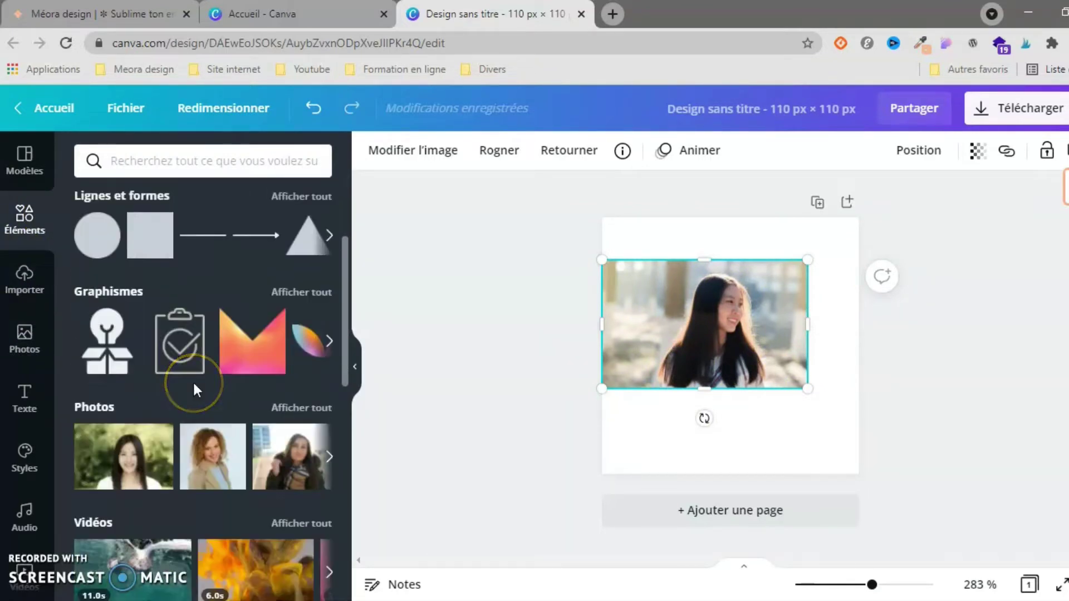
{"action": "scroll", "coordinate": [193, 389], "scroll_direction": "down", "scroll_amount": 10}
{"action": "left_click", "coordinate": [125, 444]}
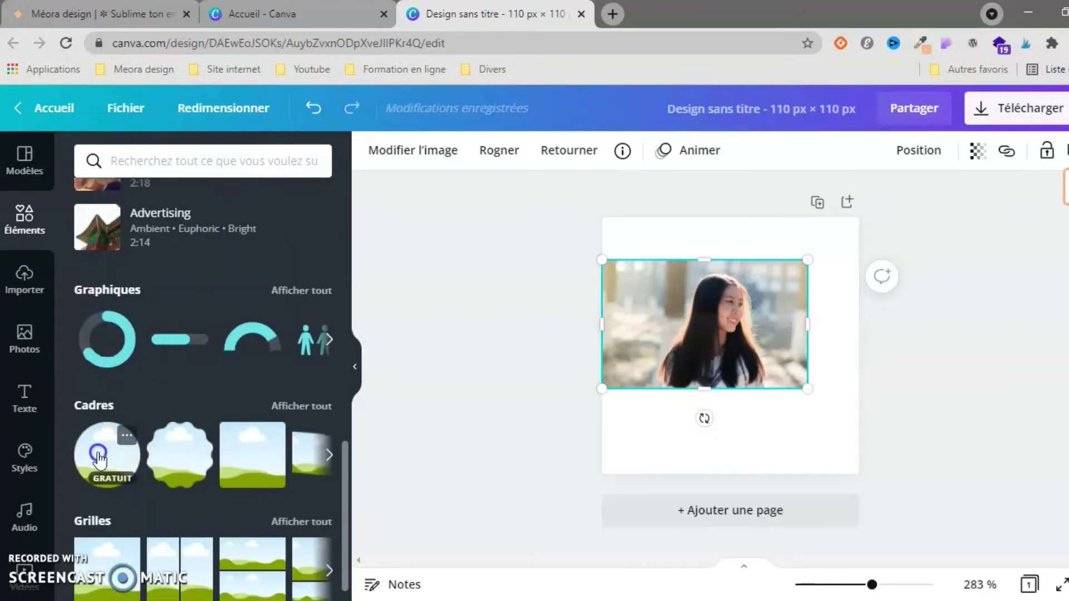
{"action": "left_click_drag", "start_coordinate": [733, 347], "coordinate": [689, 303]}
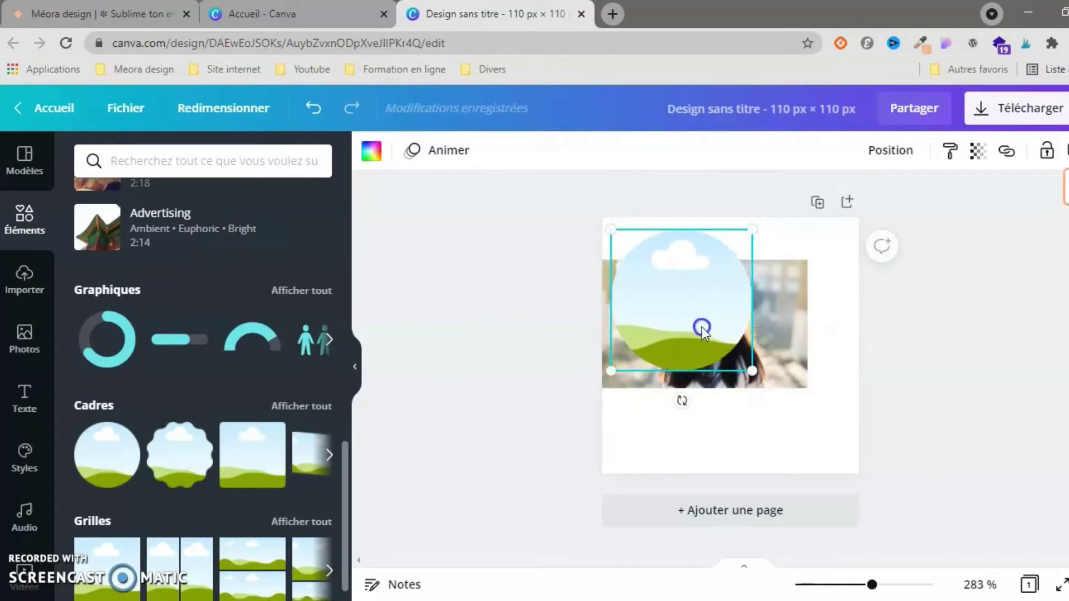
{"action": "left_click_drag", "start_coordinate": [751, 369], "coordinate": [840, 457]}
{"action": "left_click_drag", "start_coordinate": [766, 432], "coordinate": [768, 432]}
Step: Delete the loose photo behind the frame and fill the circular frame with the free photo of the girl with long dark hair
{"action": "left_click", "coordinate": [603, 269]}
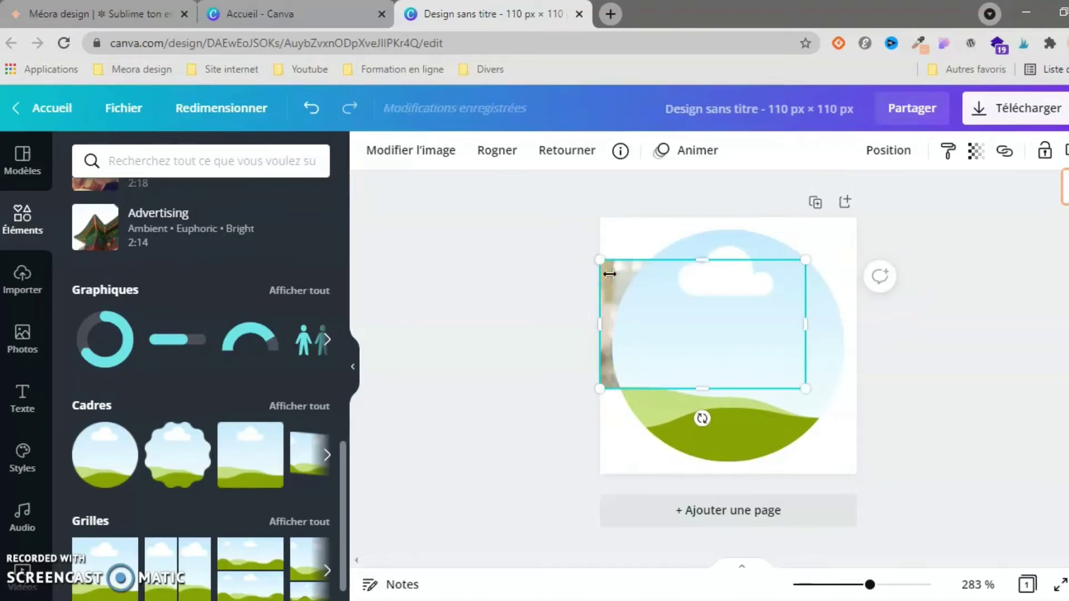
{"action": "left_click", "coordinate": [609, 275]}
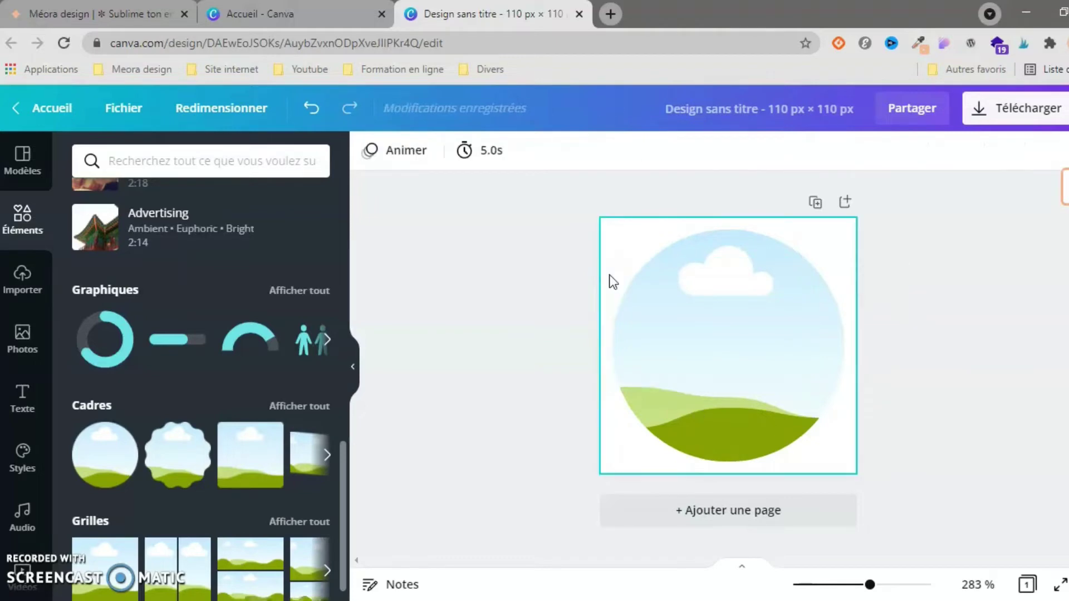
{"action": "left_click", "coordinate": [20, 273]}
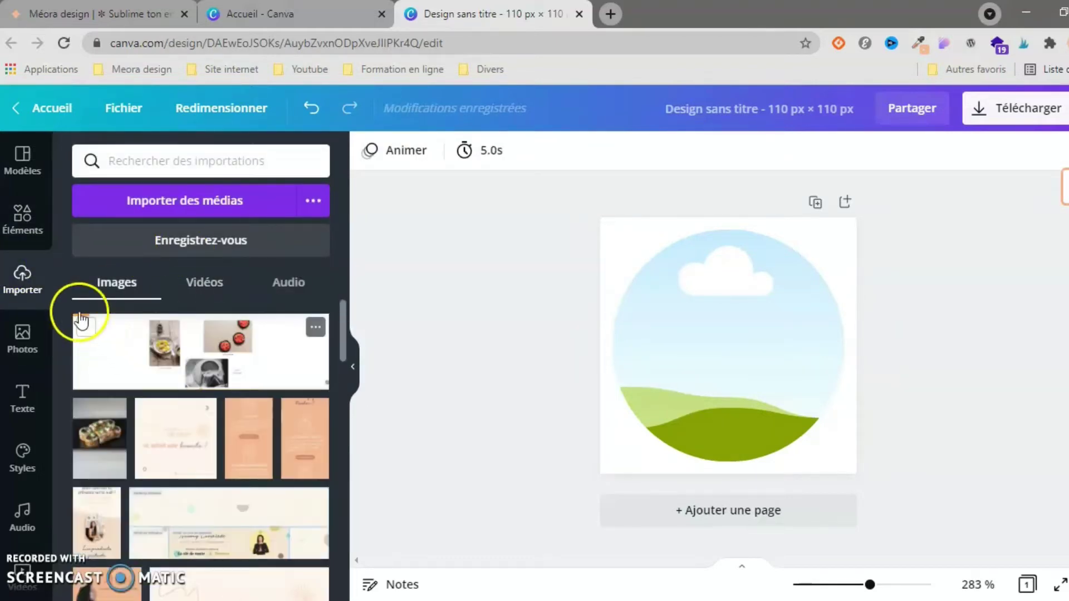
{"action": "left_click", "coordinate": [21, 225]}
{"action": "left_click", "coordinate": [22, 336]}
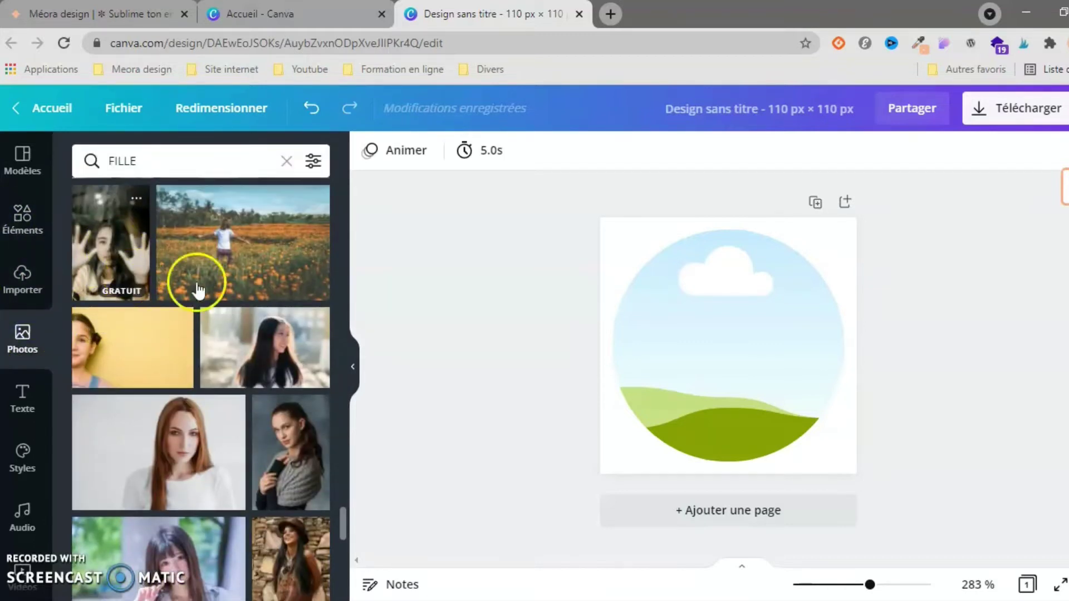
{"action": "left_click_drag", "start_coordinate": [255, 363], "coordinate": [657, 329]}
Step: Shift the photo slightly to the left inside the circular frame to recentre the girl
{"action": "double_click", "coordinate": [757, 330]}
{"action": "left_click_drag", "start_coordinate": [751, 332], "coordinate": [740, 332]}
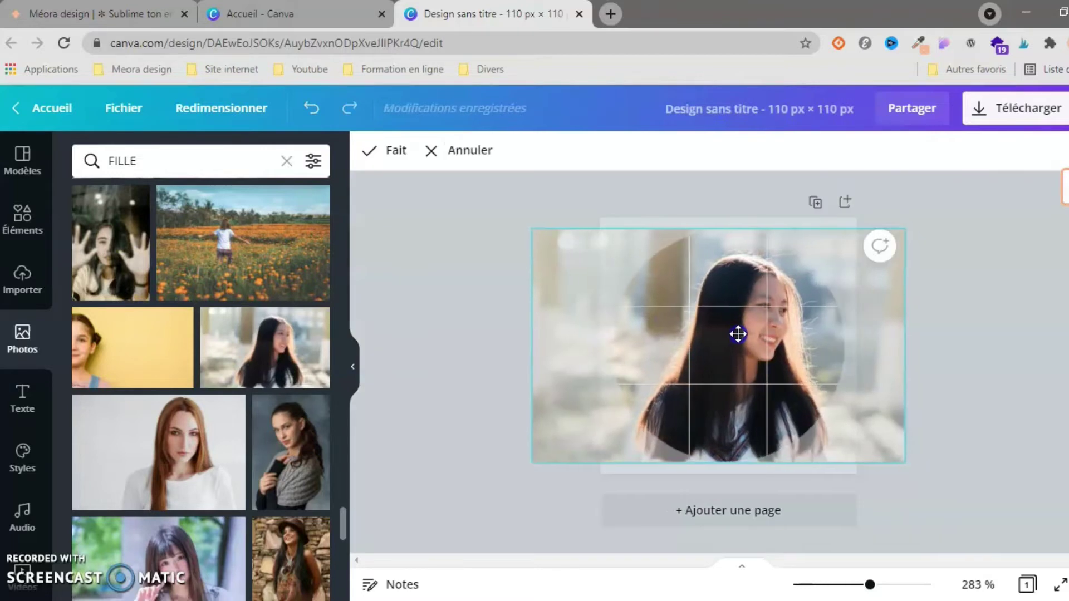
{"action": "left_click", "coordinate": [978, 351]}
{"action": "left_click", "coordinate": [921, 359]}
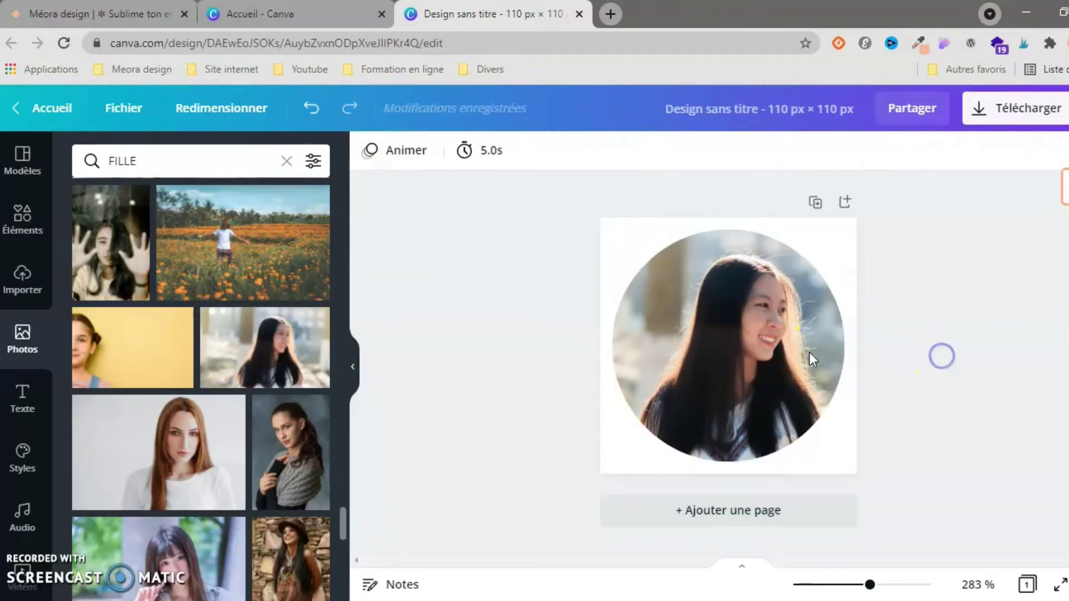
Step: Search the design elements for "CERCLE"
{"action": "left_click", "coordinate": [6, 230]}
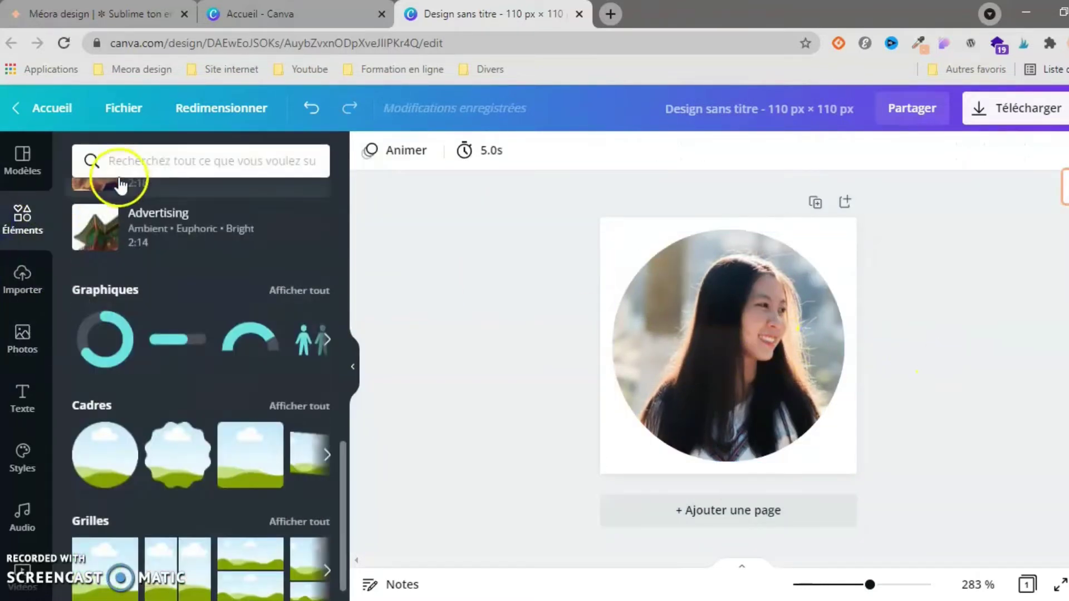
{"action": "left_click", "coordinate": [140, 165]}
{"action": "type", "text": "CERCLE"}
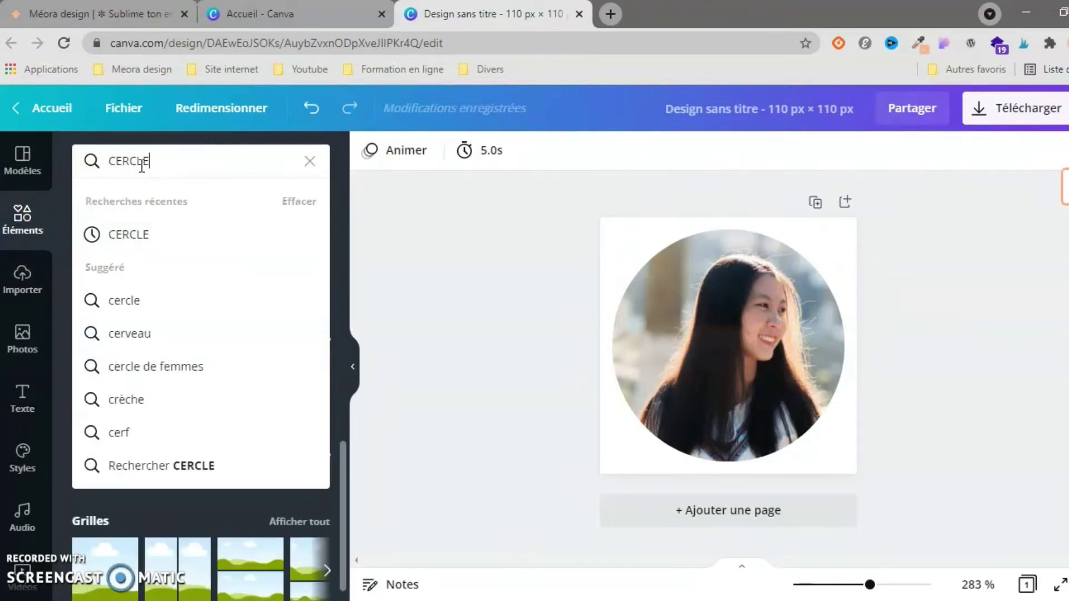
{"action": "key", "text": "Return"}
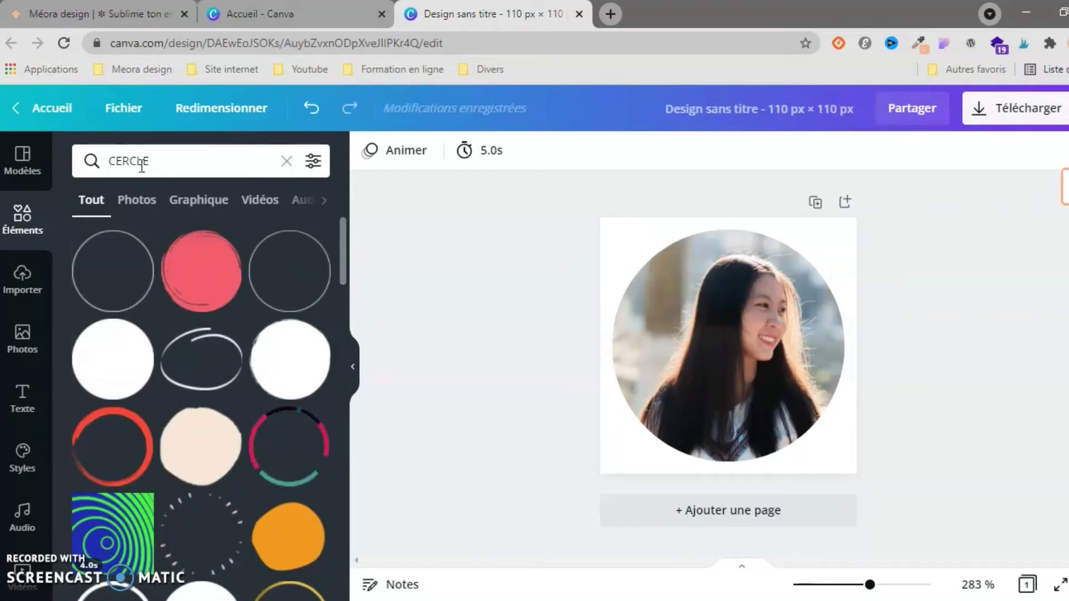
Step: Add the plain thick circle outline to the page and enlarge it to form a ring around the framed photo's edge
{"action": "scroll", "coordinate": [205, 316], "scroll_direction": "down", "scroll_amount": 5}
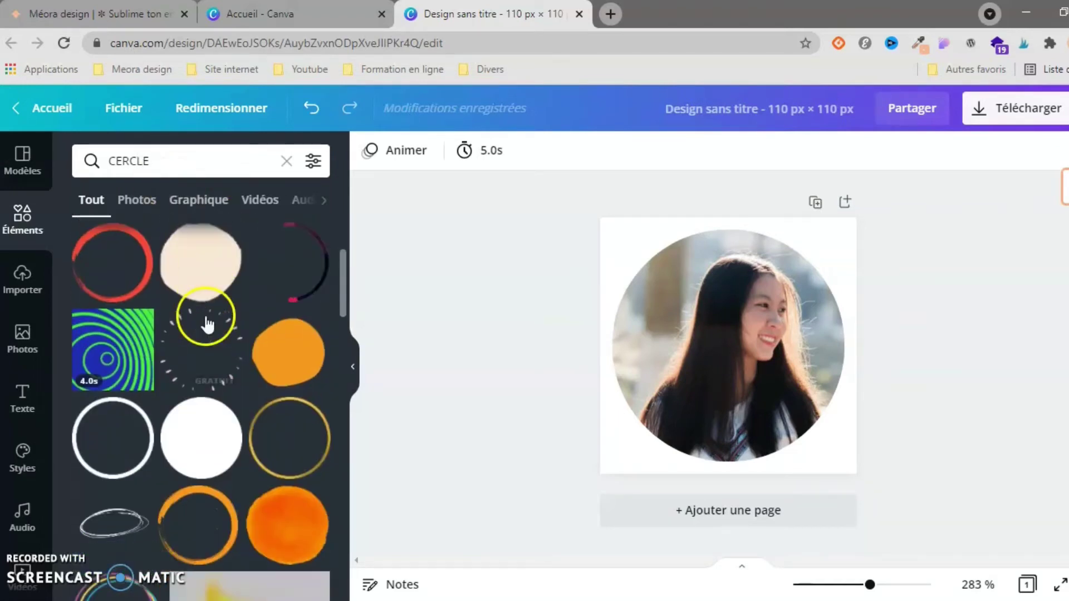
{"action": "left_click", "coordinate": [106, 373]}
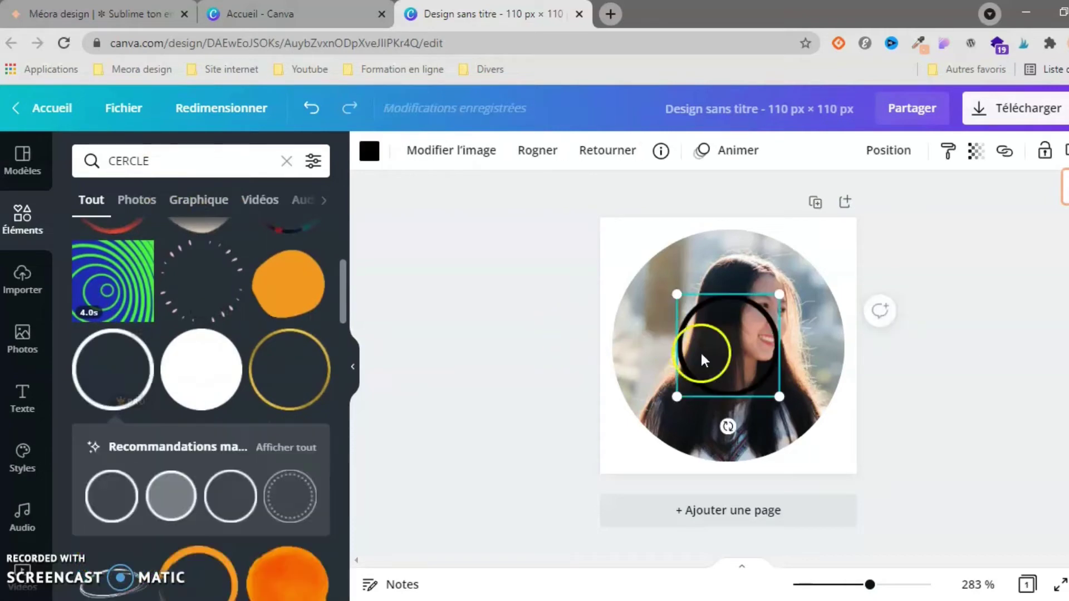
{"action": "left_click_drag", "start_coordinate": [779, 396], "coordinate": [826, 459]}
{"action": "left_click_drag", "start_coordinate": [676, 294], "coordinate": [593, 245]}
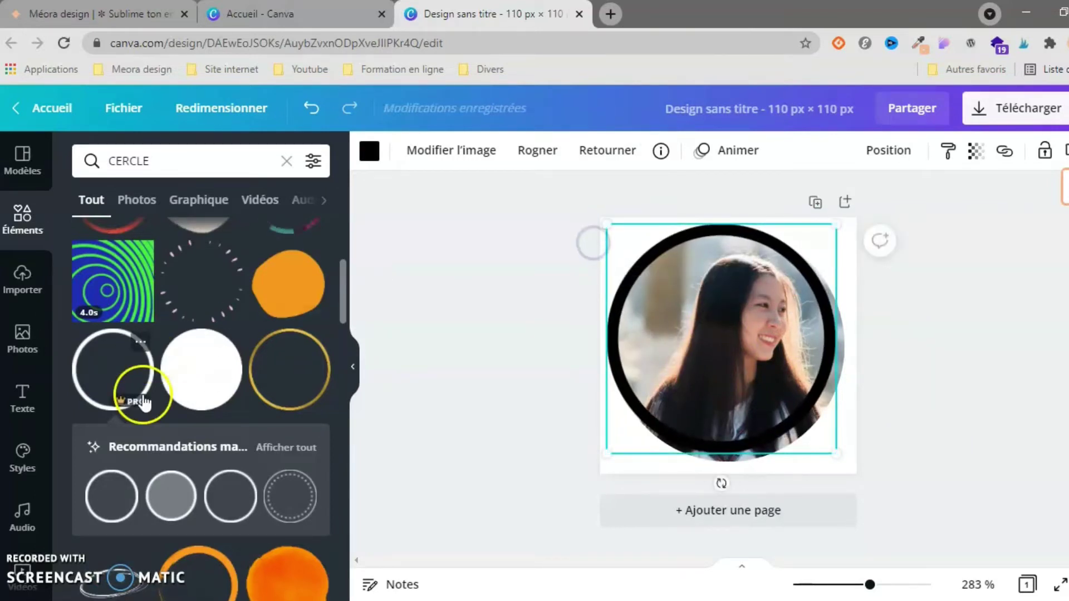
{"action": "scroll", "coordinate": [144, 401], "scroll_direction": "down", "scroll_amount": 2}
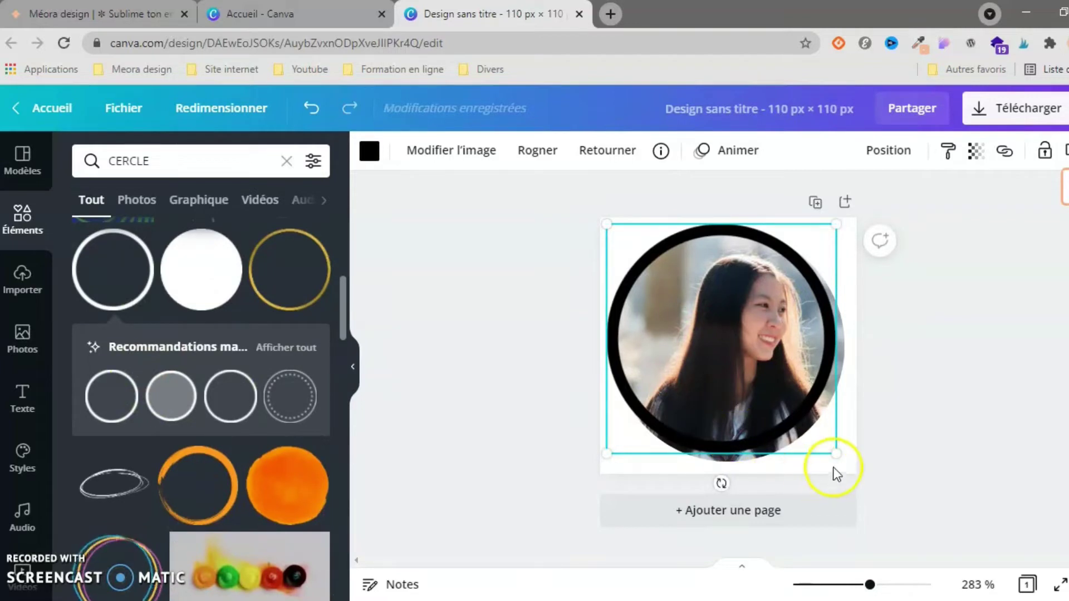
{"action": "left_click_drag", "start_coordinate": [836, 457], "coordinate": [851, 469]}
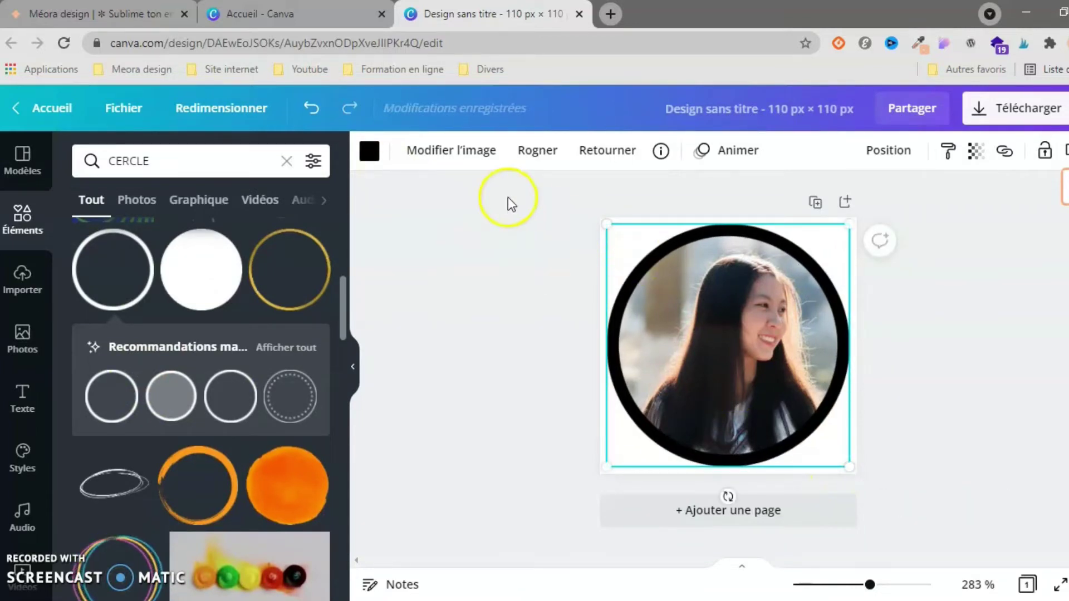
Step: Try coral red on the ring, and finally recolour it light orange from the default colours
{"action": "left_click", "coordinate": [367, 155]}
{"action": "scroll", "coordinate": [204, 383], "scroll_direction": "down", "scroll_amount": 3}
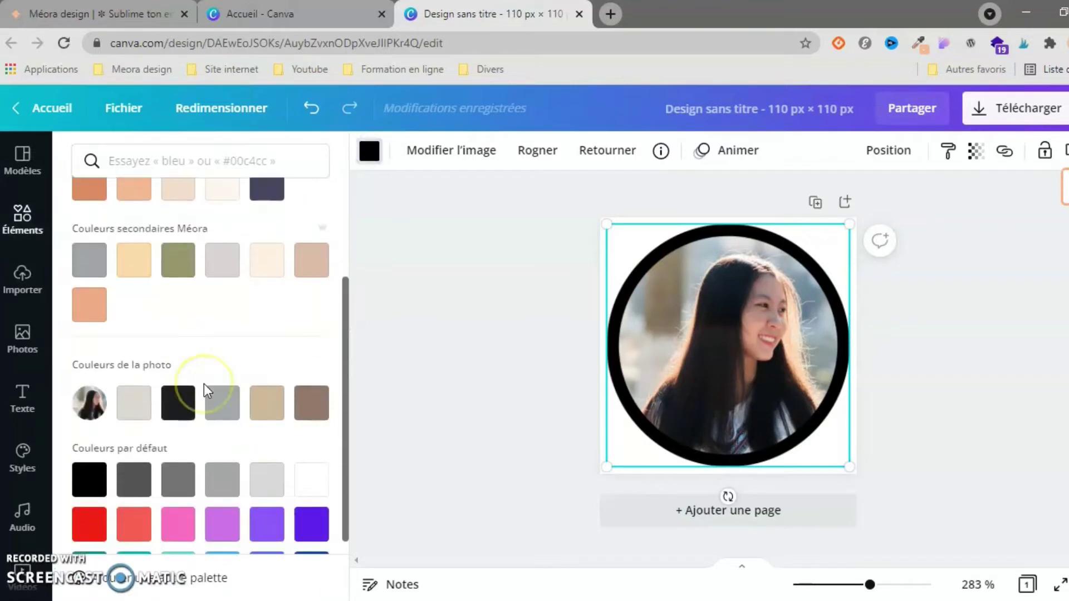
{"action": "scroll", "coordinate": [203, 383], "scroll_direction": "down", "scroll_amount": 2}
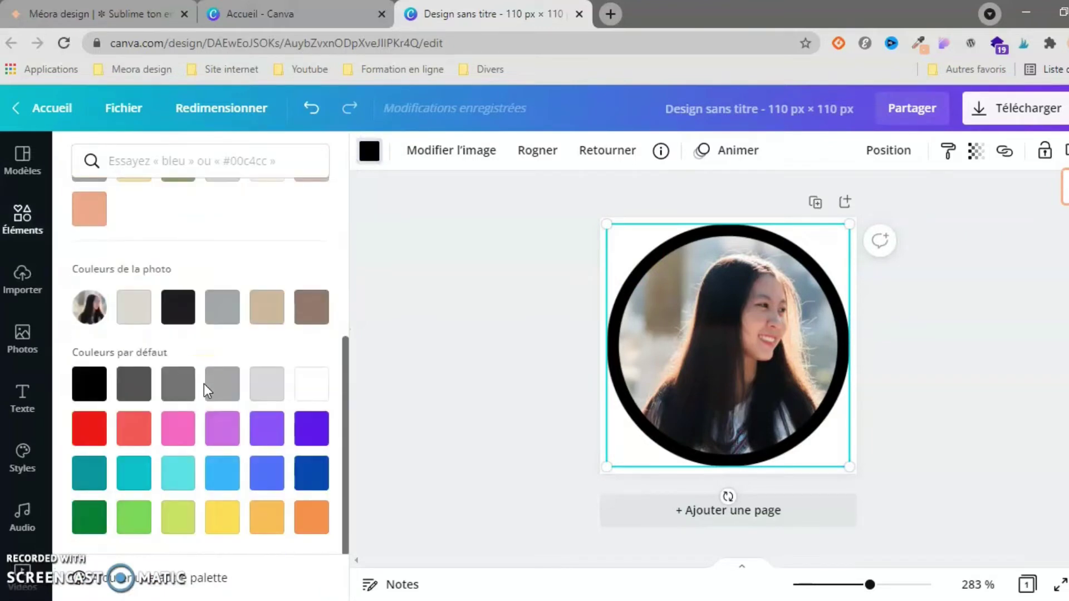
{"action": "left_click", "coordinate": [145, 431]}
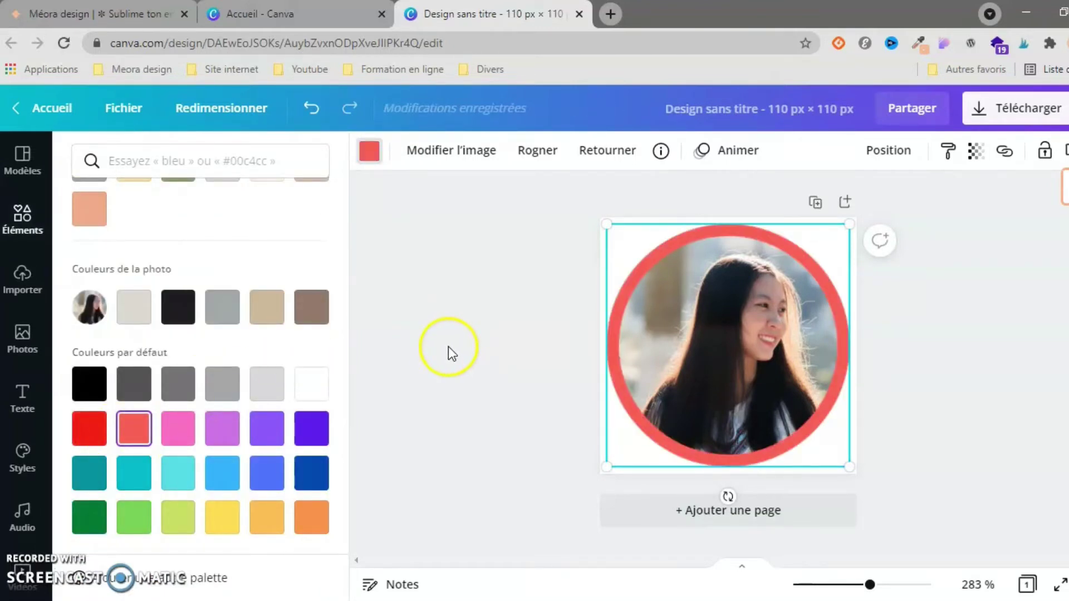
{"action": "left_click", "coordinate": [267, 520]}
{"action": "left_click", "coordinate": [510, 329]}
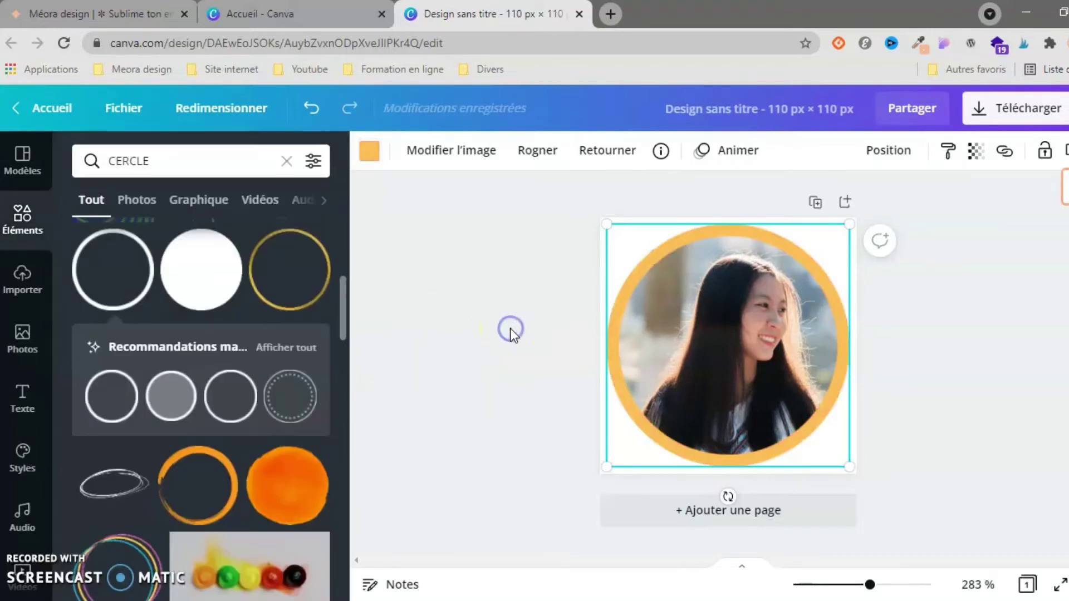
{"action": "left_click_drag", "start_coordinate": [486, 280], "coordinate": [518, 332]}
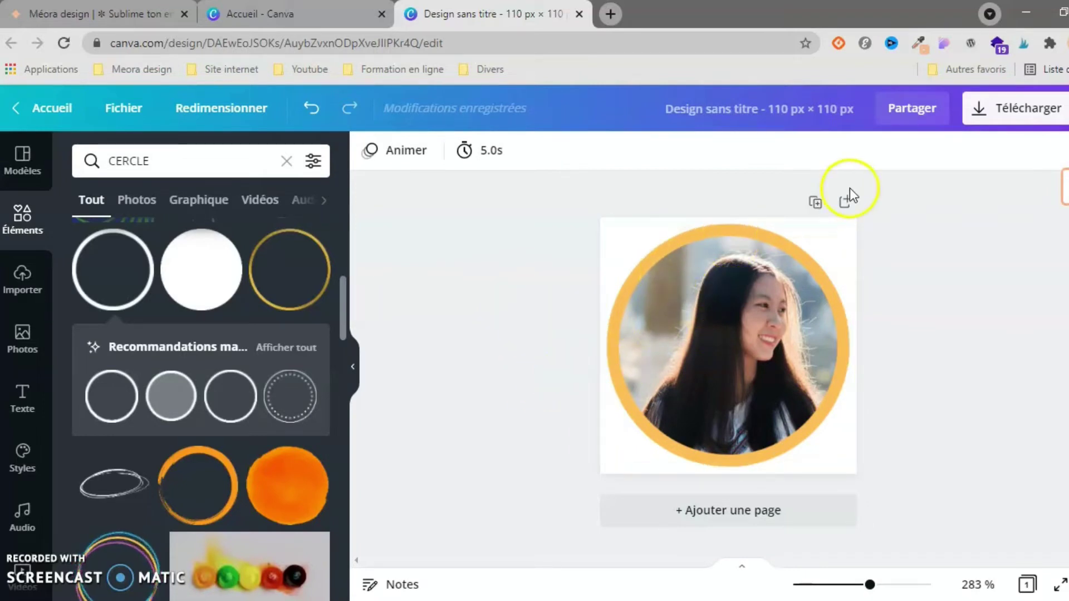
Step: Duplicate the page and delete the orange ring from page 1, keeping the ringed version on page 2
{"action": "left_click", "coordinate": [815, 204]}
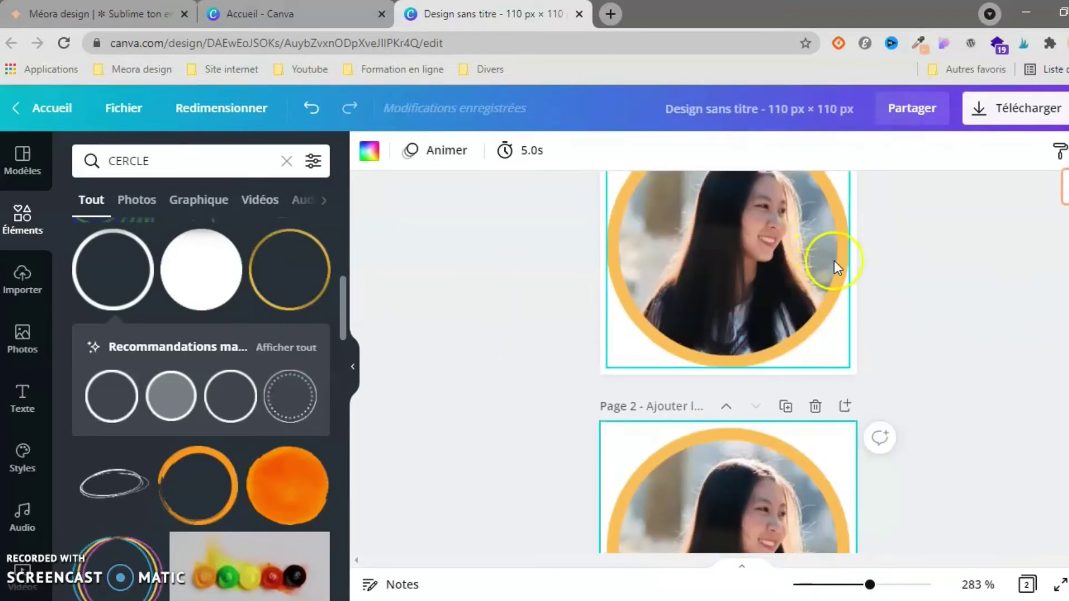
{"action": "left_click", "coordinate": [846, 271]}
{"action": "key", "text": "Delete"}
{"action": "scroll", "coordinate": [846, 271], "scroll_direction": "up", "scroll_amount": 2}
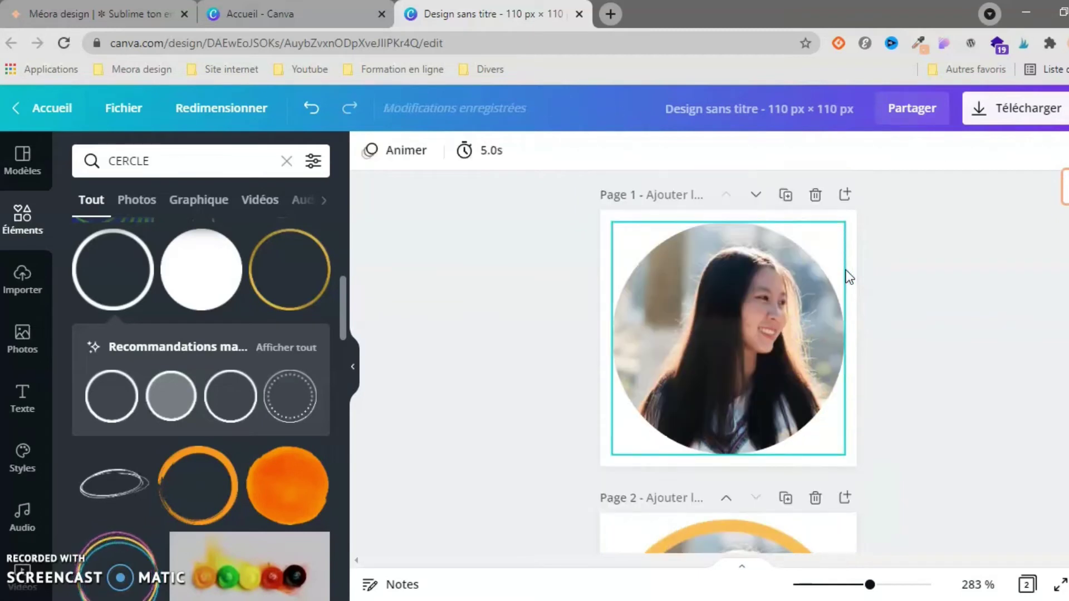
{"action": "scroll", "coordinate": [860, 503], "scroll_direction": "down", "scroll_amount": 5}
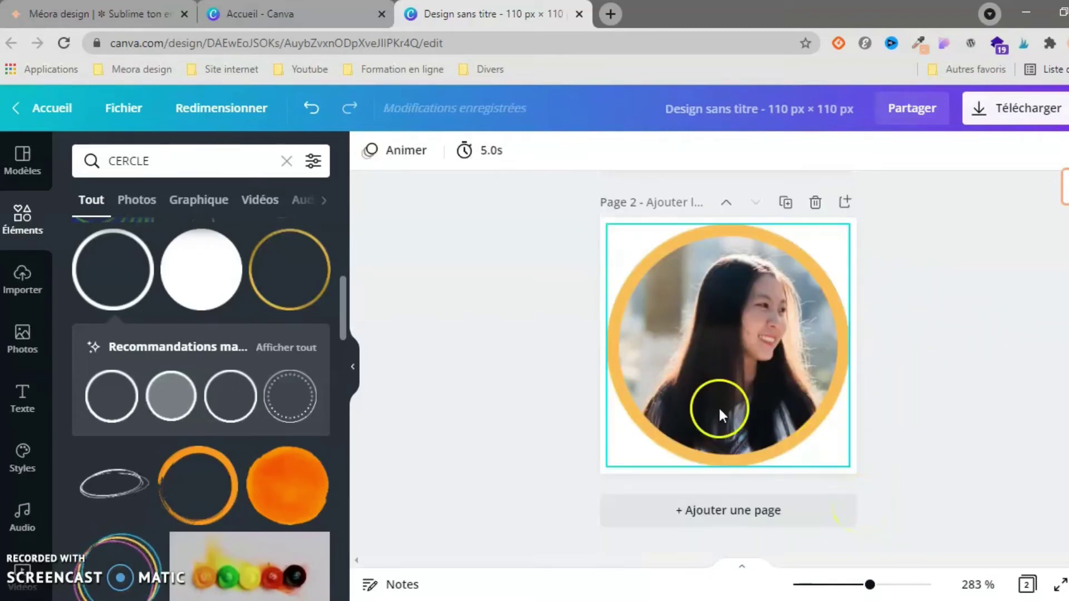
Step: Replace the element search term with "FLEUR" and run the search
{"action": "left_click", "coordinate": [154, 160]}
{"action": "double_click", "coordinate": [154, 159]}
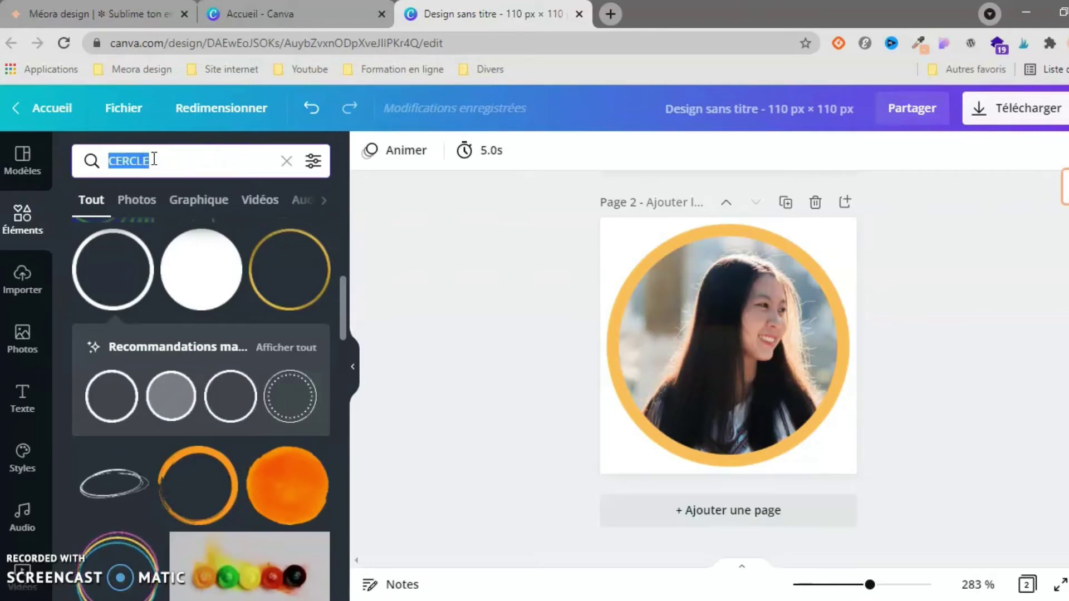
{"action": "type", "text": "FLEUR"}
{"action": "key", "text": "Return"}
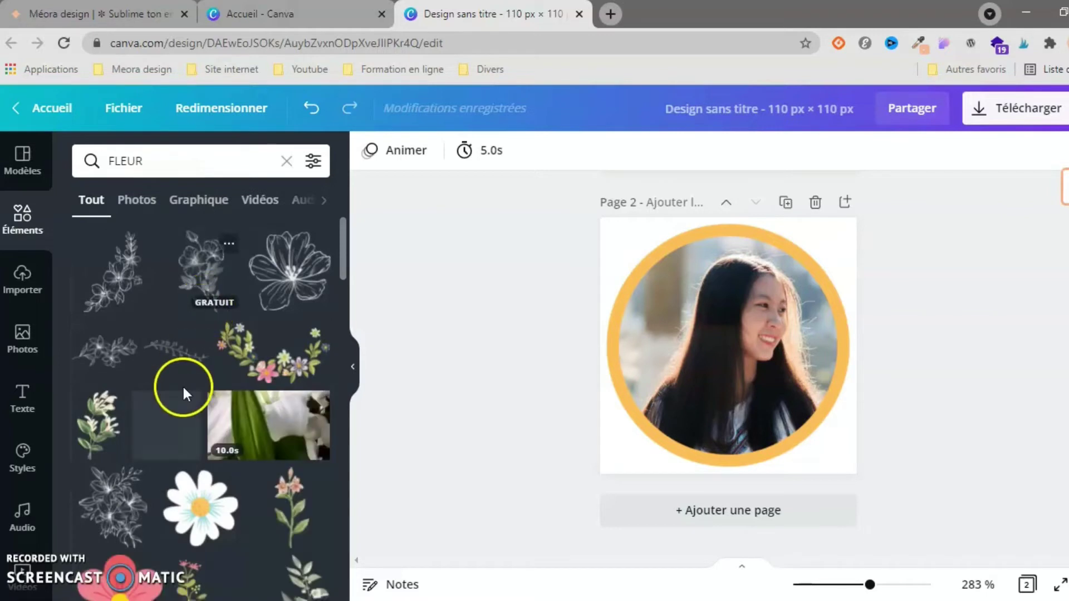
Step: Add the free white daisy to page 2, shrink it, place it on the ring's upper-left part, and rotate it slightly
{"action": "scroll", "coordinate": [184, 387], "scroll_direction": "down", "scroll_amount": 3}
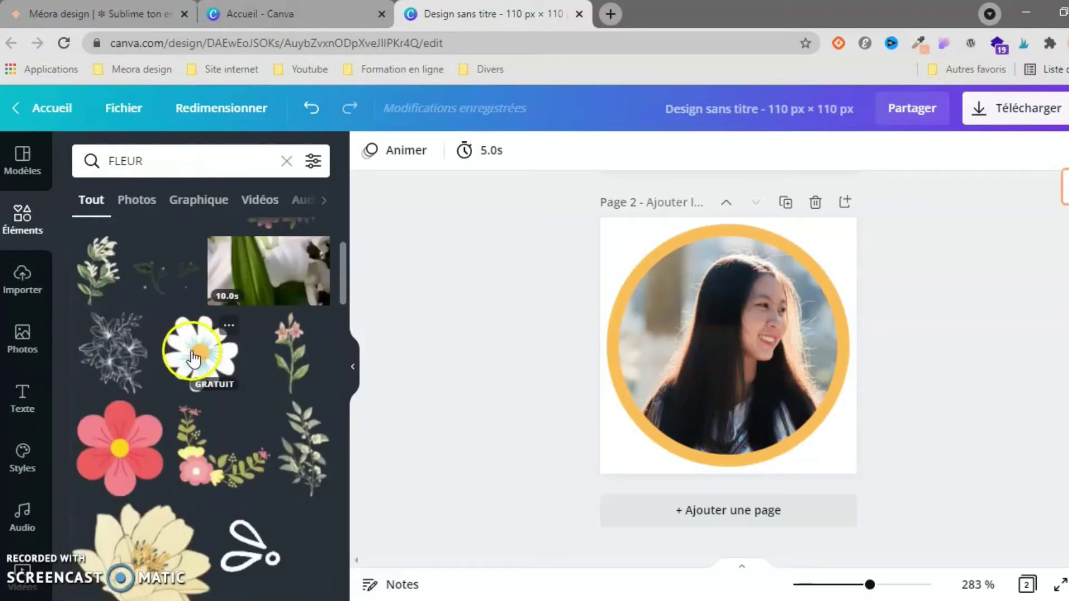
{"action": "left_click_drag", "start_coordinate": [489, 328], "coordinate": [748, 332]}
{"action": "left_click_drag", "start_coordinate": [730, 368], "coordinate": [674, 338]}
{"action": "left_click_drag", "start_coordinate": [711, 377], "coordinate": [680, 354]}
{"action": "left_click_drag", "start_coordinate": [639, 305], "coordinate": [644, 309]}
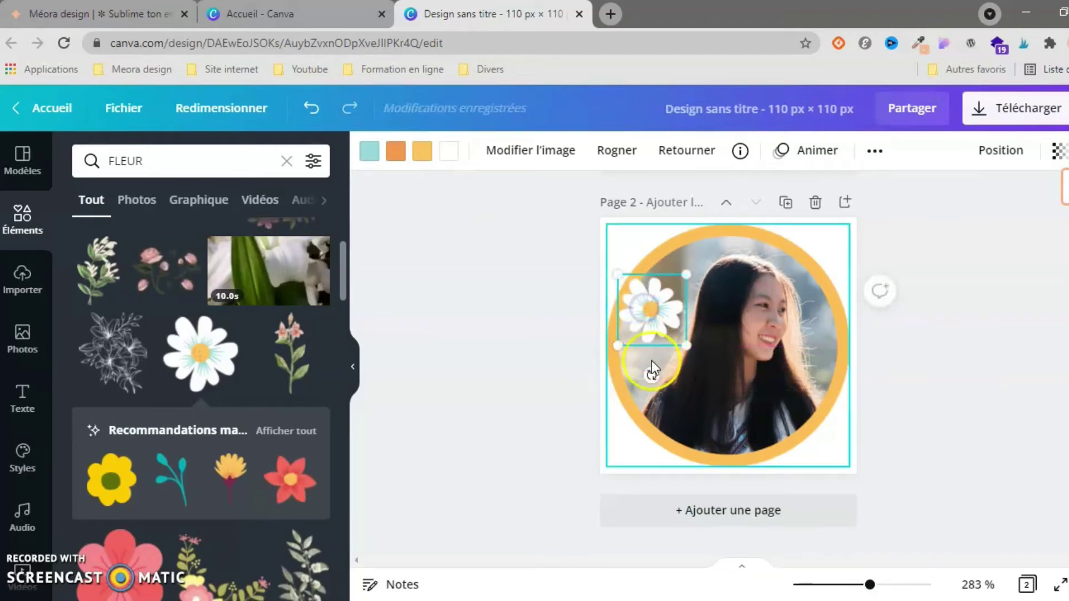
{"action": "left_click", "coordinate": [540, 373]}
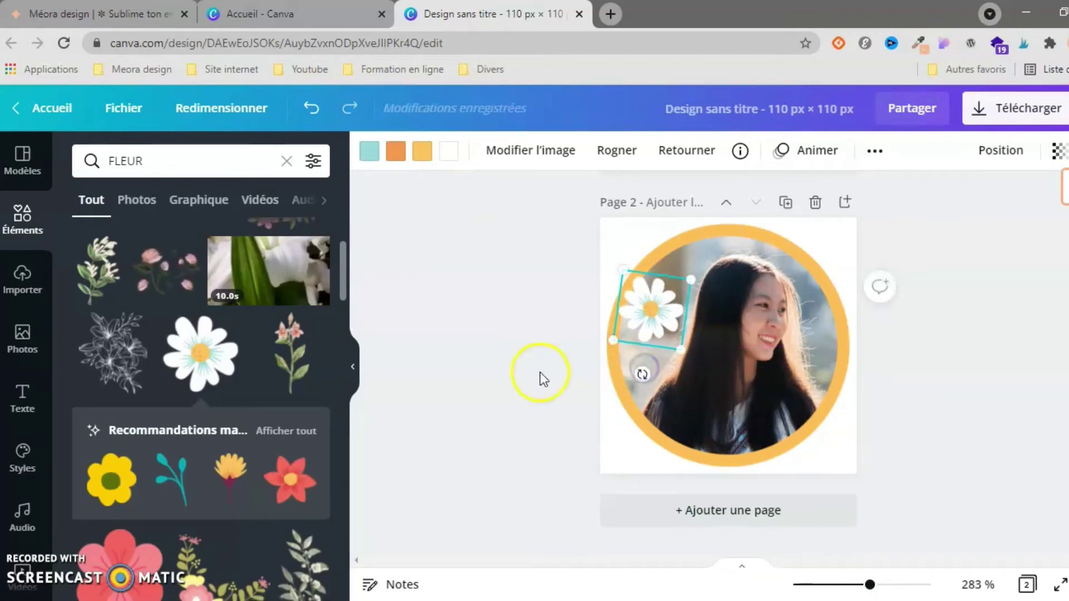
Step: Duplicate the daisy and place a smaller copy on the ring's lower-right part
{"action": "left_click", "coordinate": [646, 300]}
{"action": "key", "text": "ctrl+d"}
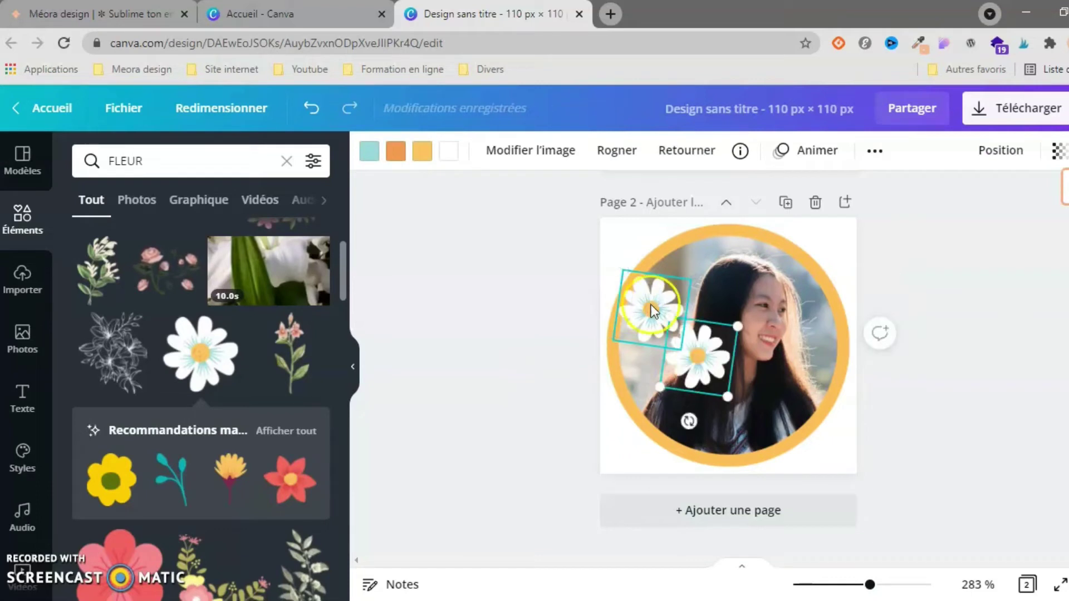
{"action": "left_click_drag", "start_coordinate": [703, 365], "coordinate": [792, 428]}
{"action": "left_click_drag", "start_coordinate": [769, 470], "coordinate": [818, 453]}
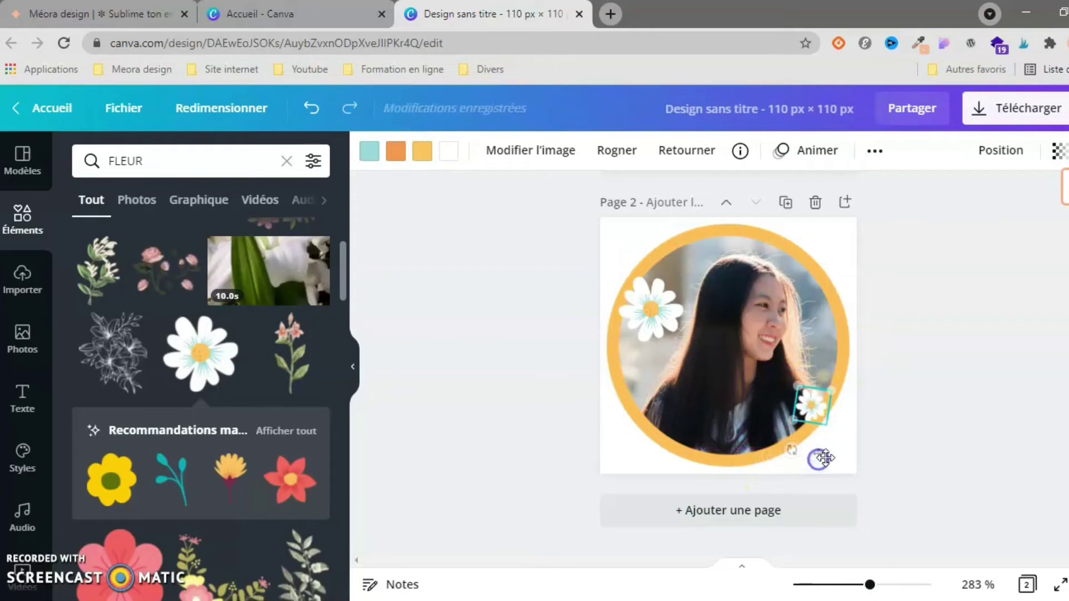
{"action": "left_click", "coordinate": [929, 445]}
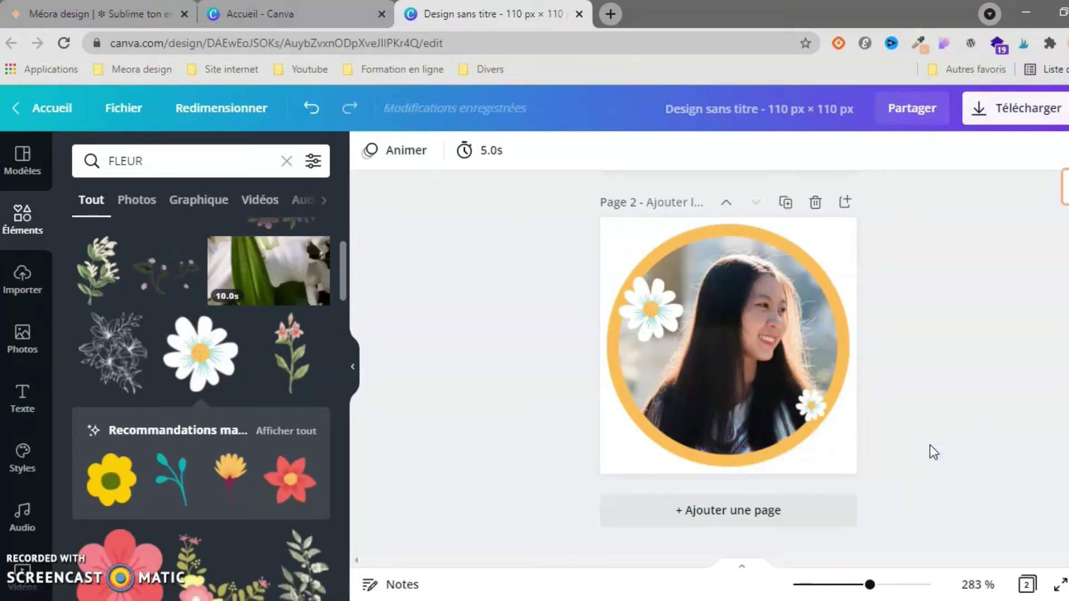
{"action": "left_click", "coordinate": [860, 394]}
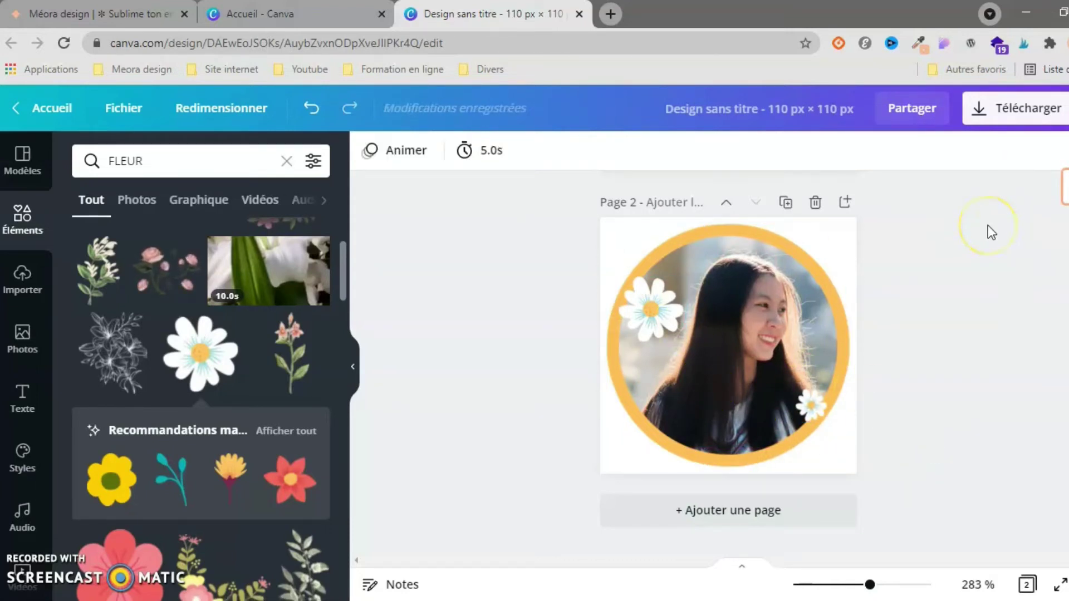
{"action": "scroll", "coordinate": [987, 225], "scroll_direction": "up", "scroll_amount": 5}
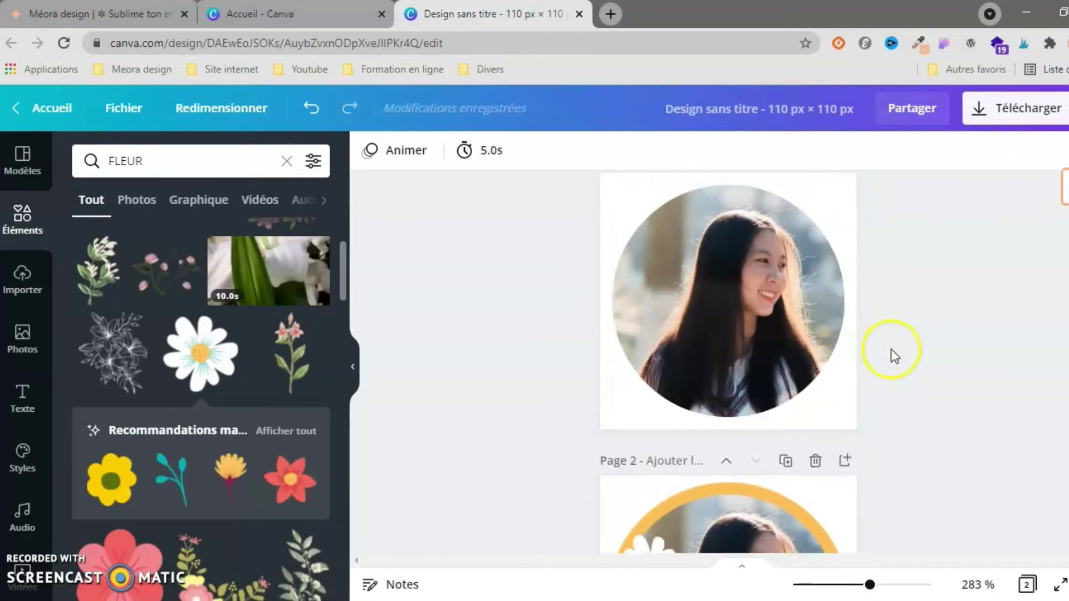
{"action": "scroll", "coordinate": [891, 349], "scroll_direction": "down", "scroll_amount": 5}
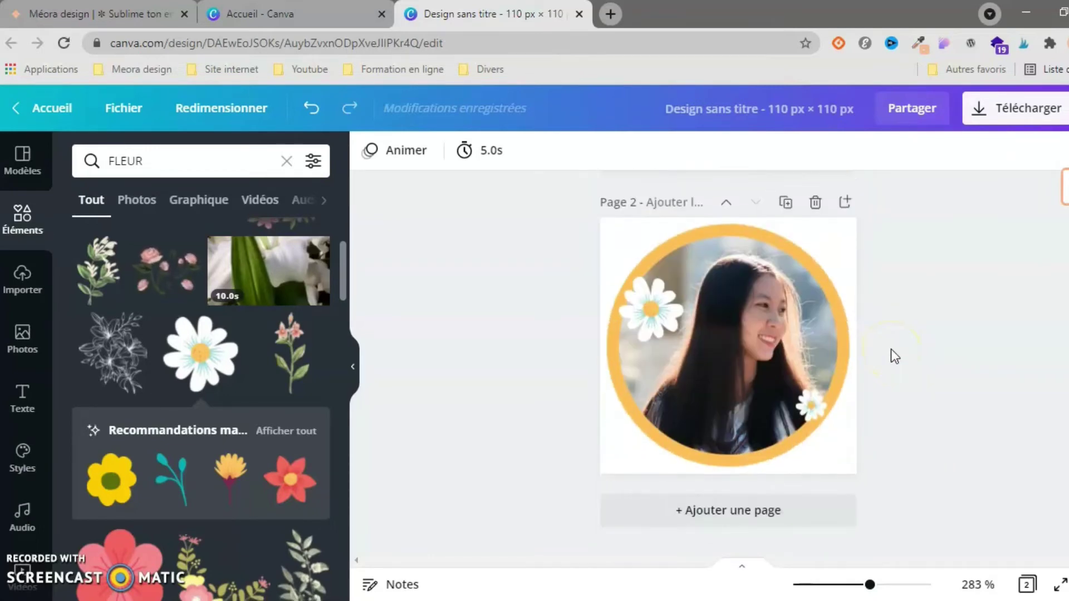
{"action": "left_click", "coordinate": [981, 380]}
{"action": "left_click", "coordinate": [694, 275]}
{"action": "left_click", "coordinate": [552, 430]}
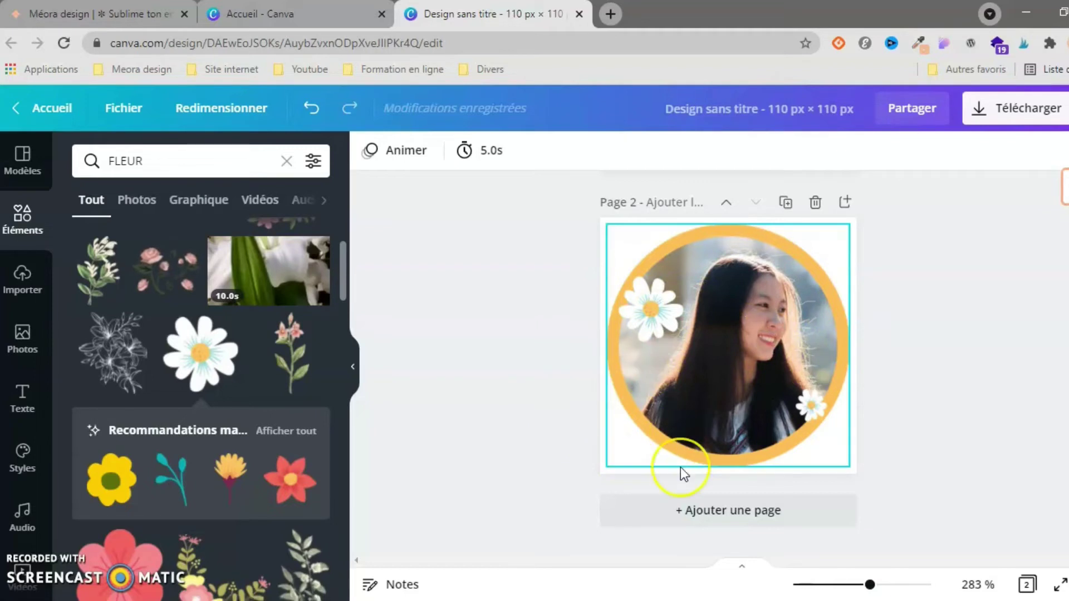
Step: Add a blank third page and fill its background with the yellow-orange default colour
{"action": "left_click", "coordinate": [723, 509]}
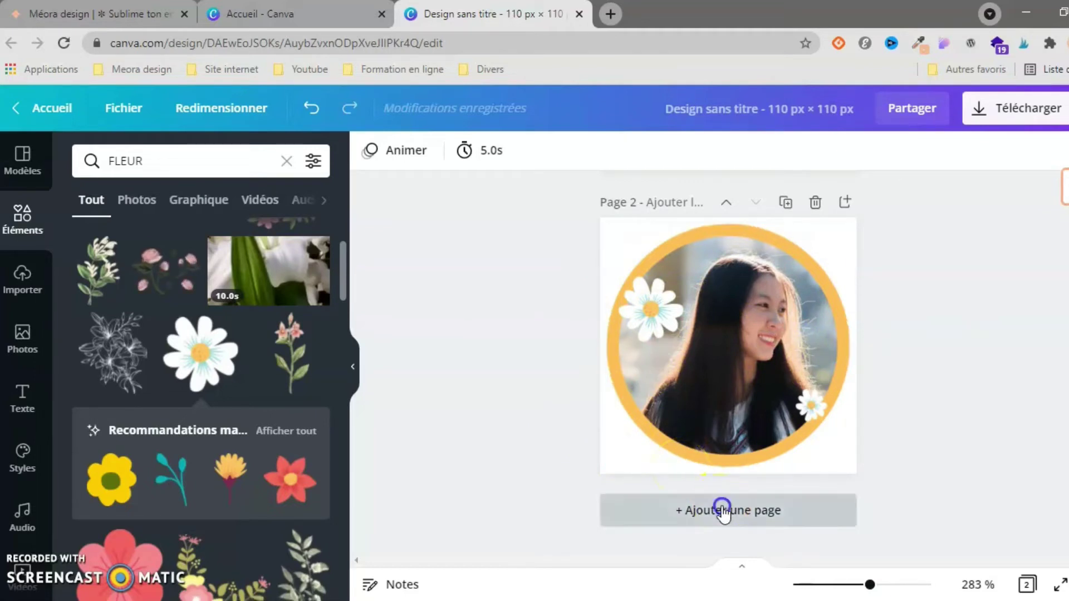
{"action": "left_click", "coordinate": [643, 234]}
{"action": "scroll", "coordinate": [624, 306], "scroll_direction": "up", "scroll_amount": 3}
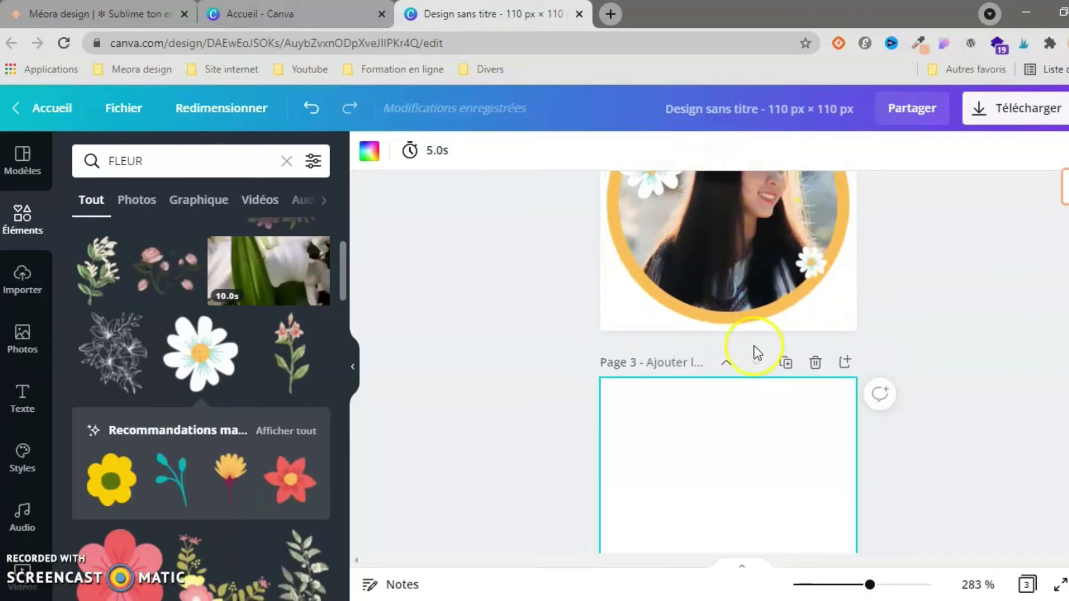
{"action": "scroll", "coordinate": [750, 346], "scroll_direction": "up", "scroll_amount": 1}
{"action": "scroll", "coordinate": [752, 501], "scroll_direction": "down", "scroll_amount": 2}
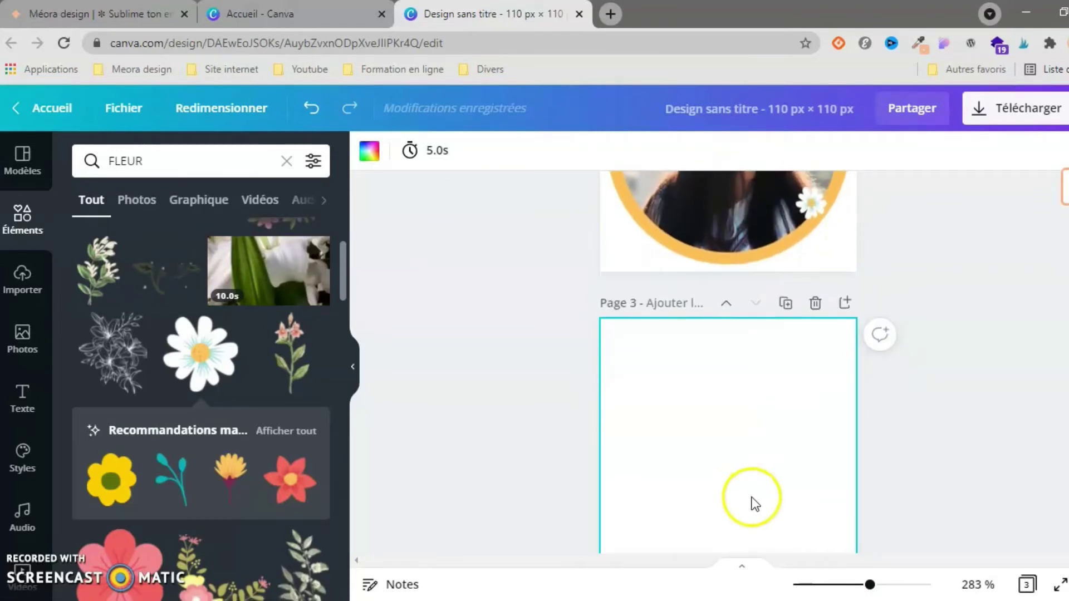
{"action": "scroll", "coordinate": [733, 424], "scroll_direction": "down", "scroll_amount": 1}
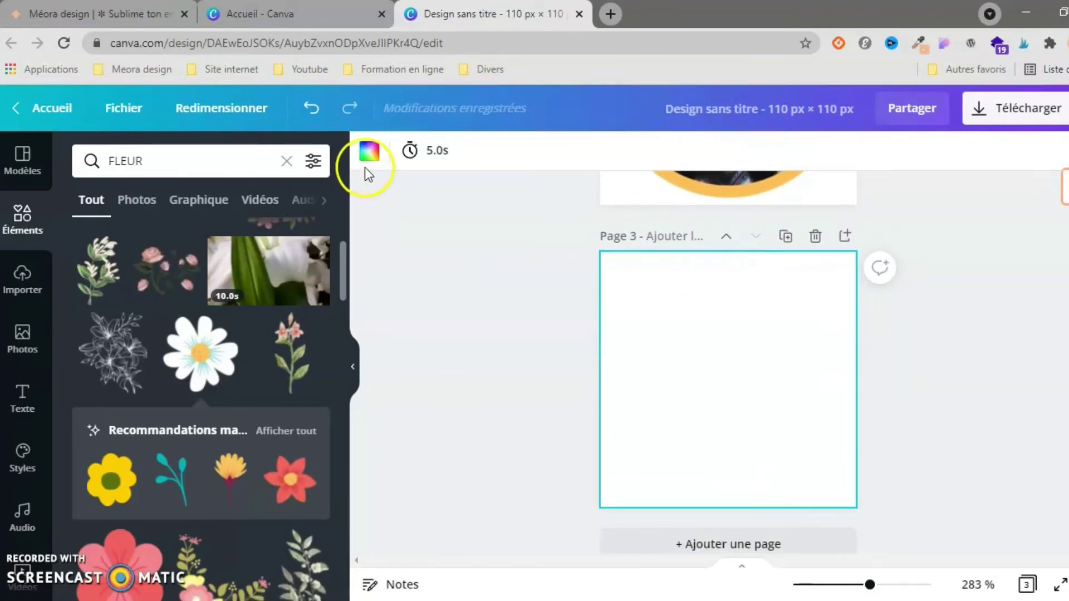
{"action": "left_click", "coordinate": [368, 151]}
{"action": "left_click", "coordinate": [220, 245]}
{"action": "scroll", "coordinate": [265, 276], "scroll_direction": "down", "scroll_amount": 5}
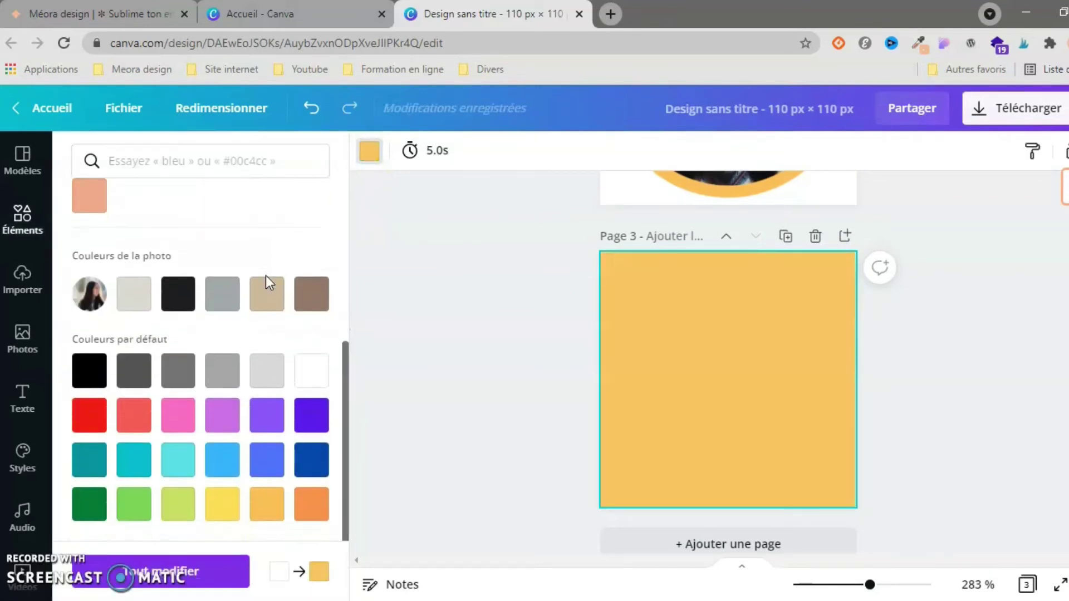
{"action": "left_click", "coordinate": [272, 507]}
{"action": "left_click", "coordinate": [507, 337]}
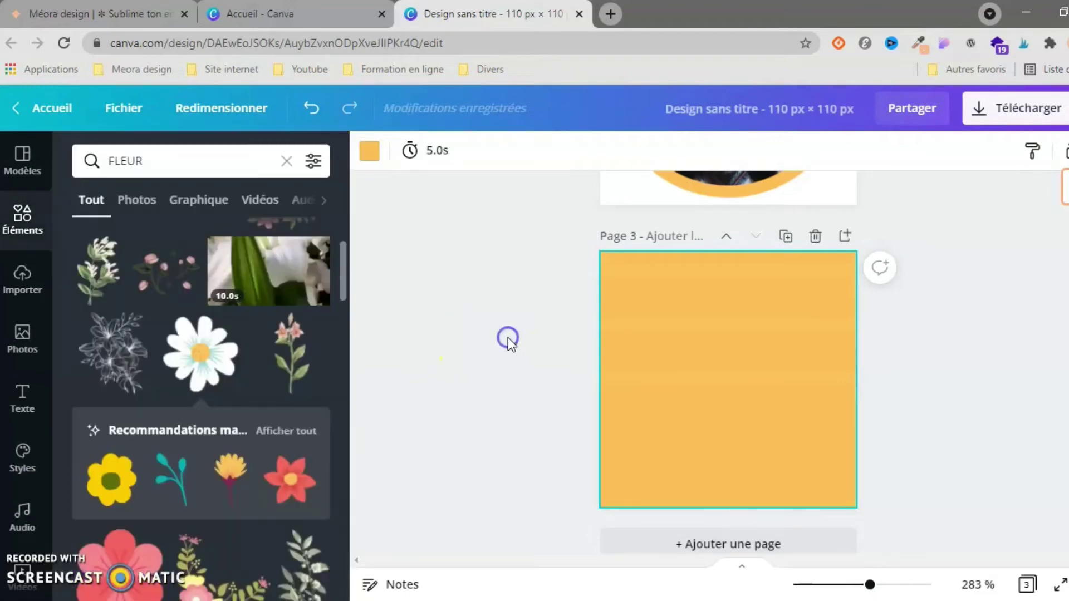
Step: Add the photo of the smiling long-haired girl from the "FILLE" results to page 3 and enlarge it to fill the page with her centred
{"action": "left_click", "coordinate": [23, 337]}
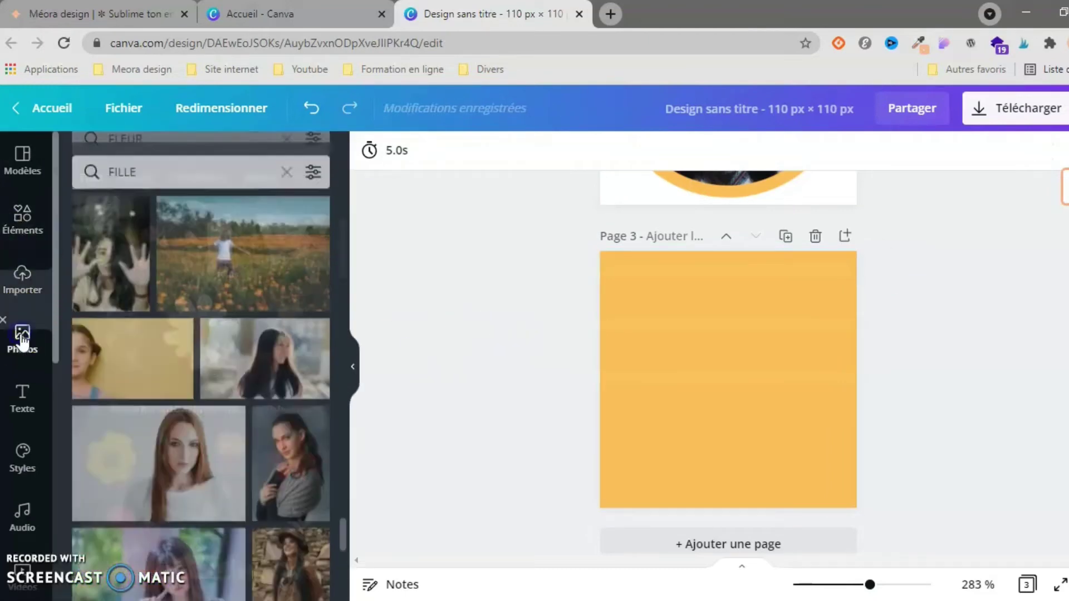
{"action": "left_click", "coordinate": [262, 357]}
{"action": "left_click_drag", "start_coordinate": [728, 370], "coordinate": [701, 430]}
{"action": "left_click_drag", "start_coordinate": [787, 374], "coordinate": [931, 193]}
{"action": "left_click_drag", "start_coordinate": [819, 378], "coordinate": [758, 372]}
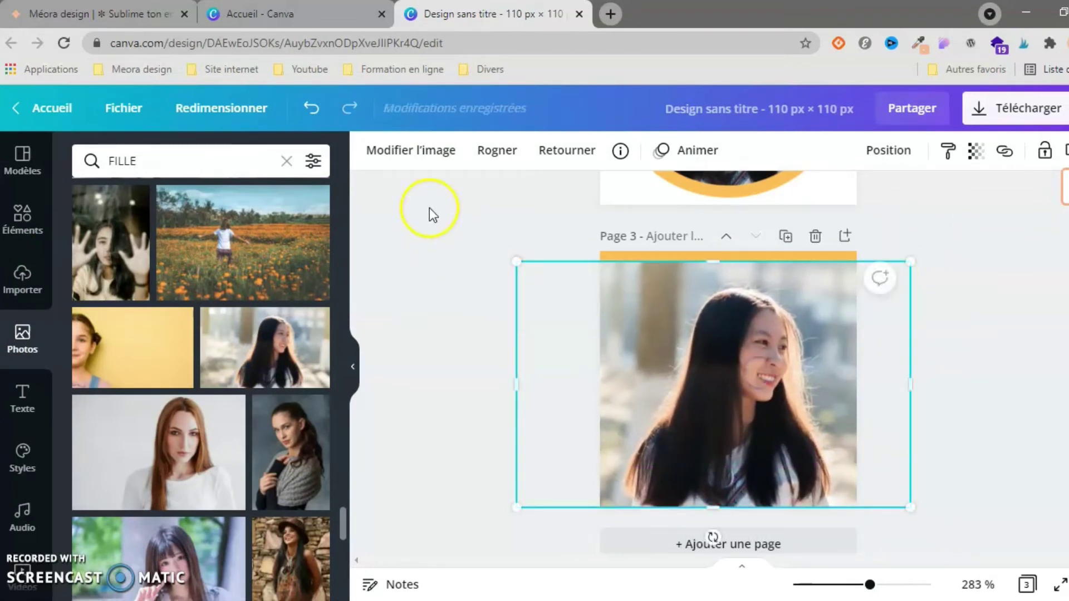
Step: Remove the background from the page 3 portrait and crop its sides to the page edges
{"action": "left_click", "coordinate": [400, 156]}
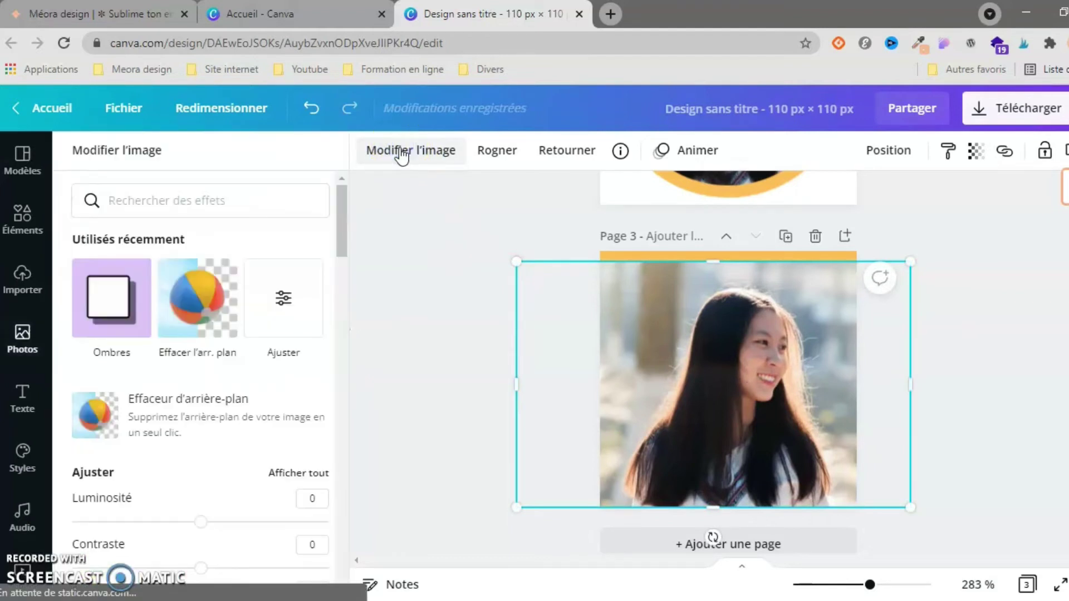
{"action": "left_click", "coordinate": [177, 412]}
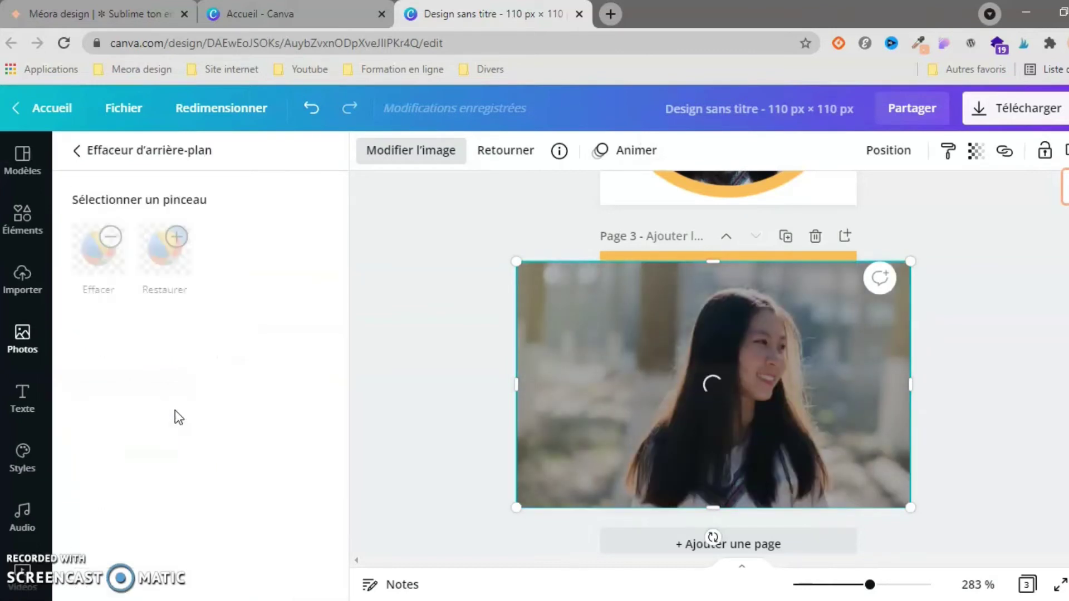
{"action": "left_click_drag", "start_coordinate": [544, 382], "coordinate": [609, 369]}
{"action": "left_click_drag", "start_coordinate": [918, 387], "coordinate": [863, 398]}
{"action": "left_click", "coordinate": [926, 413]}
{"action": "left_click", "coordinate": [927, 413]}
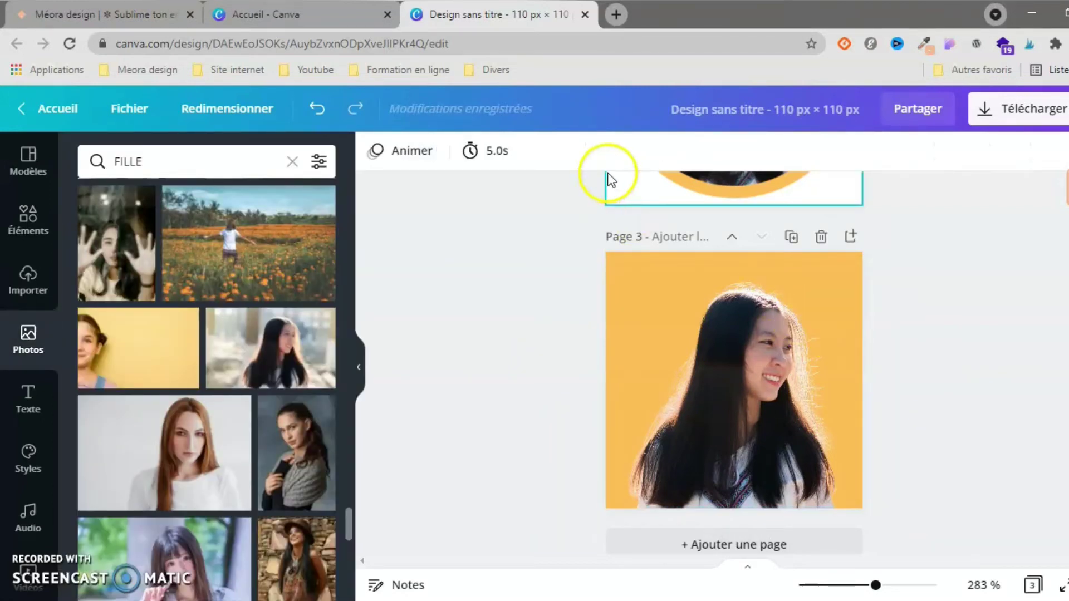
Step: Open the remove.bg website in a new browser tab
{"action": "left_click", "coordinate": [614, 14]}
{"action": "type", "text": "ROME"}
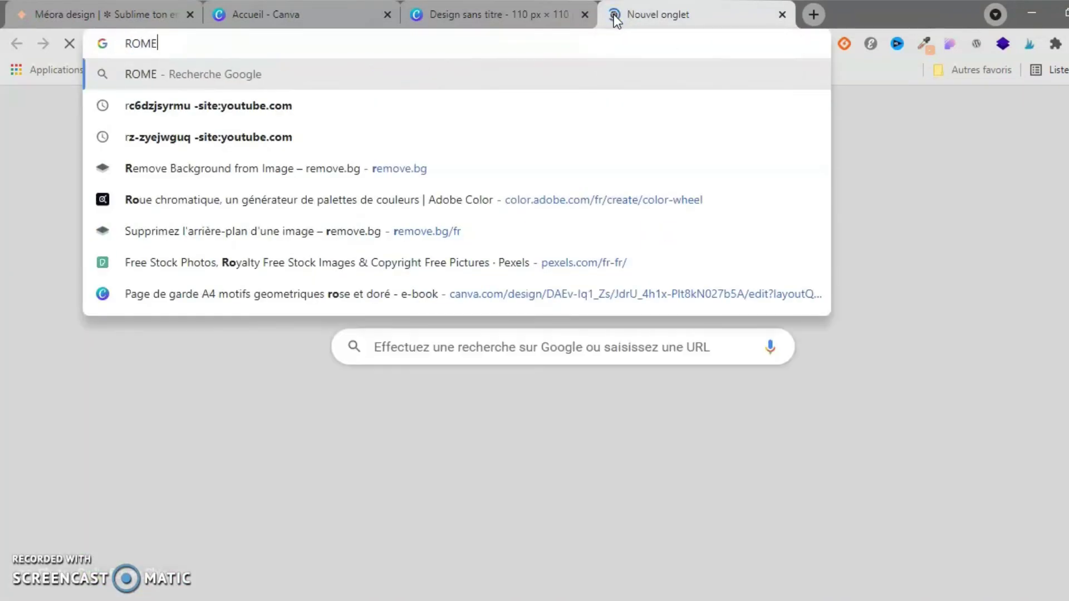
{"action": "type", "text": "V"}
{"action": "key", "text": "BackSpace"}
{"action": "key", "text": "BackSpace"}
{"action": "key", "text": "BackSpace"}
{"action": "key", "text": "BackSpace"}
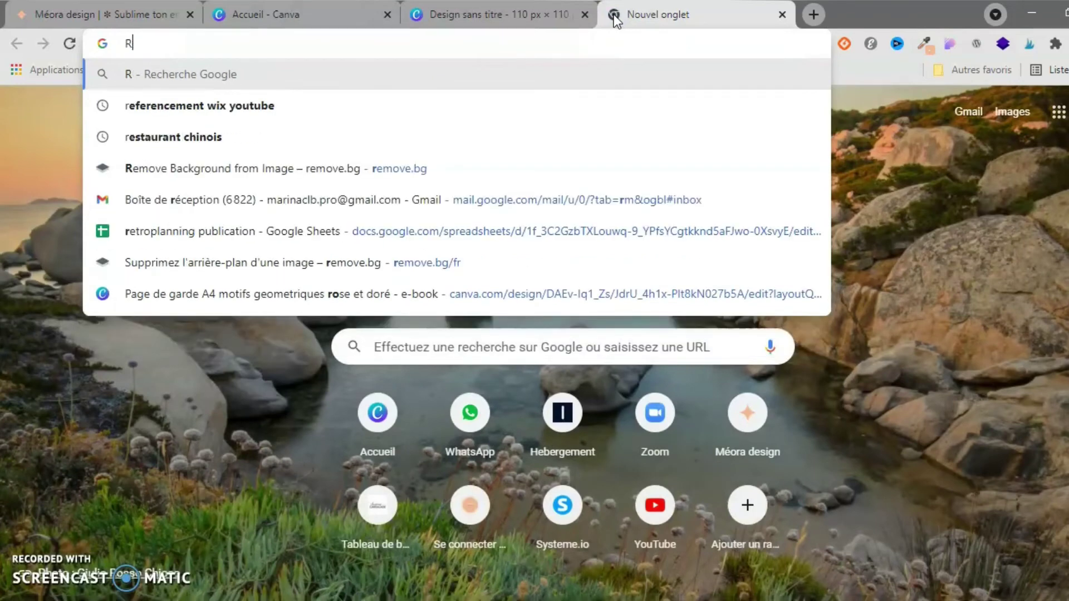
{"action": "type", "text": "EMOVE"}
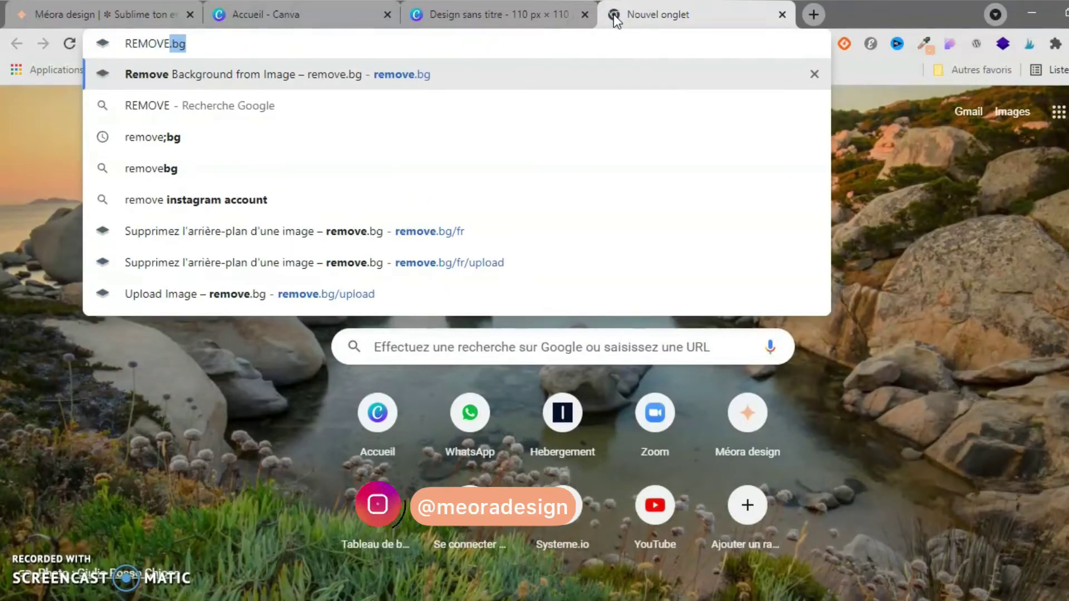
{"action": "key", "text": "Return"}
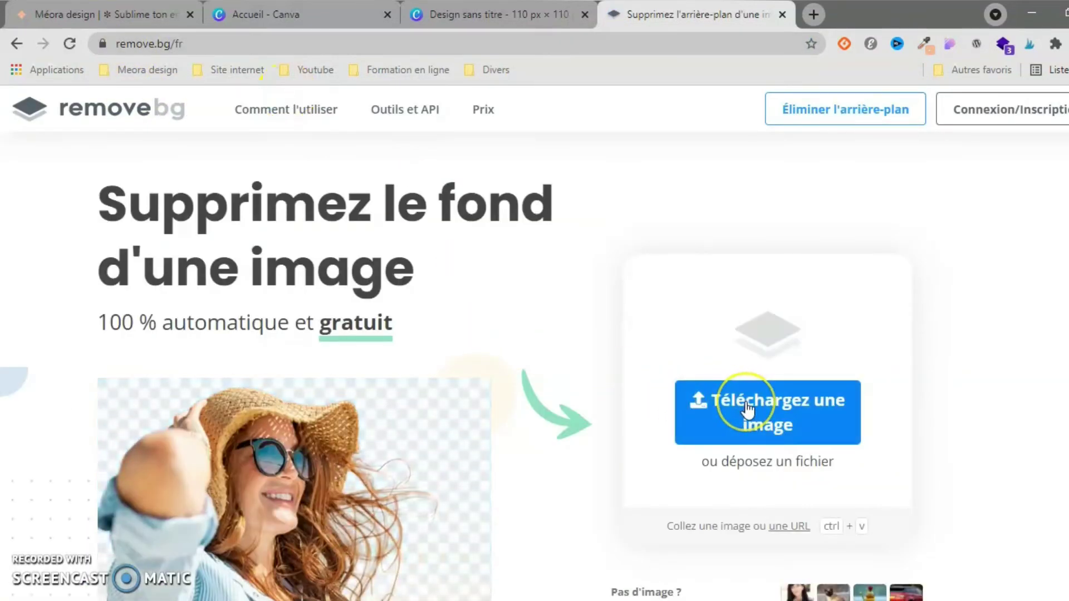
Step: Examine the image upload area on remove.bg, close the site and return to the Canva design
{"action": "left_click", "coordinate": [719, 410]}
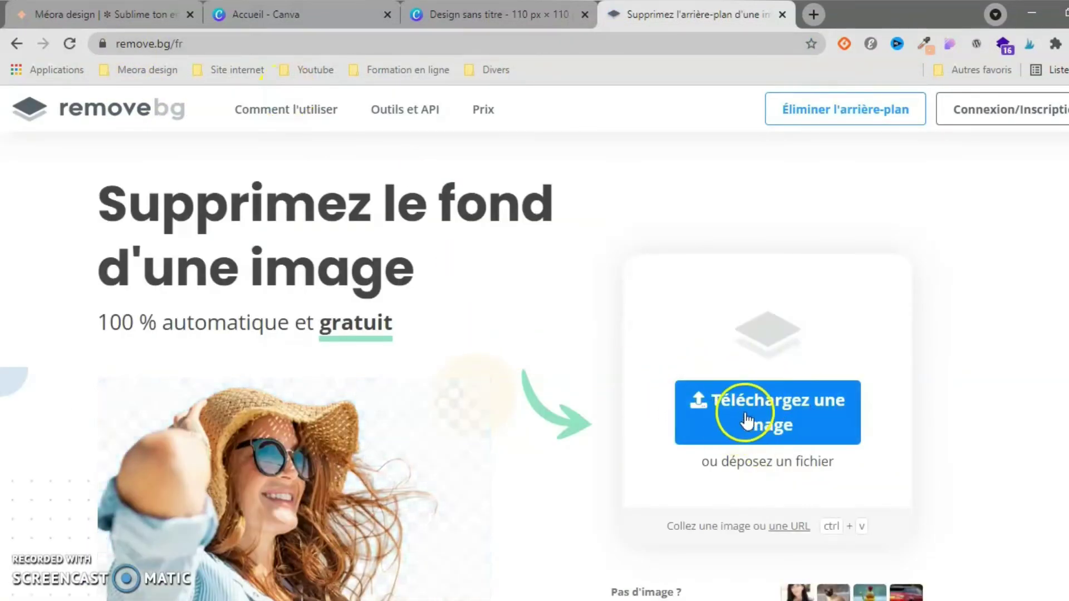
{"action": "scroll", "coordinate": [565, 488], "scroll_direction": "down", "scroll_amount": 2}
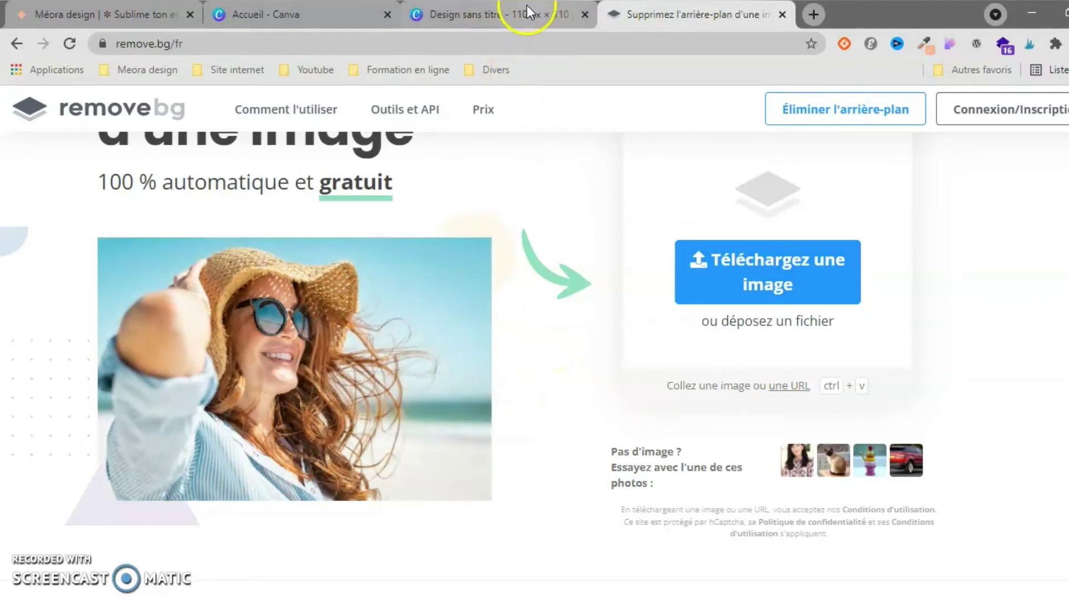
{"action": "left_click", "coordinate": [527, 5]}
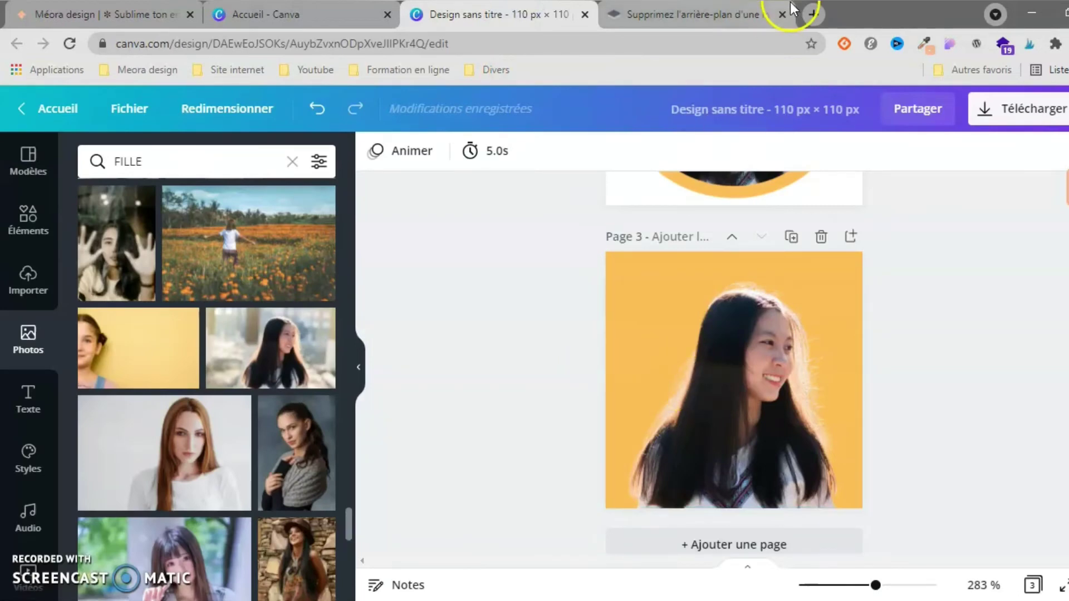
{"action": "left_click", "coordinate": [651, 17]}
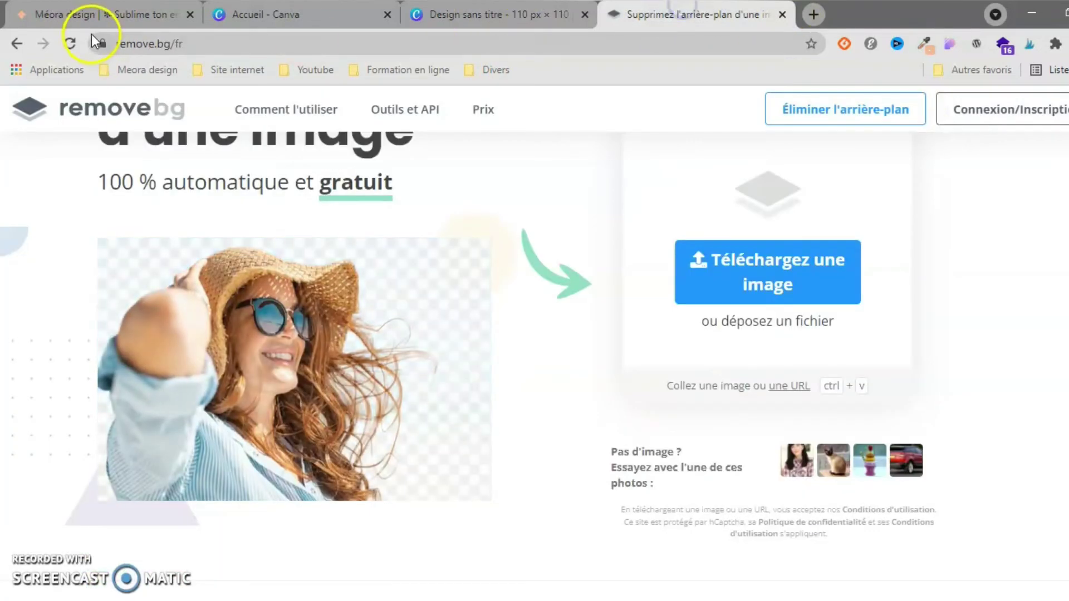
{"action": "left_click", "coordinate": [780, 14]}
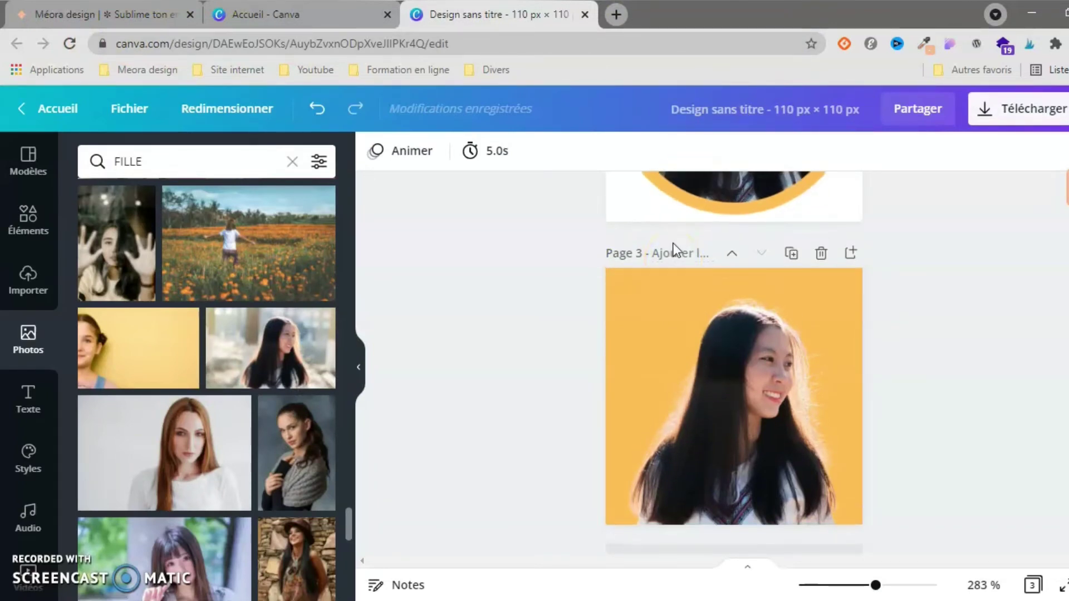
Step: Copy the large daisy from page 2 to page 3, enlarge it and place it over the hair to the left of the face
{"action": "scroll", "coordinate": [579, 345], "scroll_direction": "up", "scroll_amount": 1}
{"action": "scroll", "coordinate": [578, 342], "scroll_direction": "down", "scroll_amount": 1}
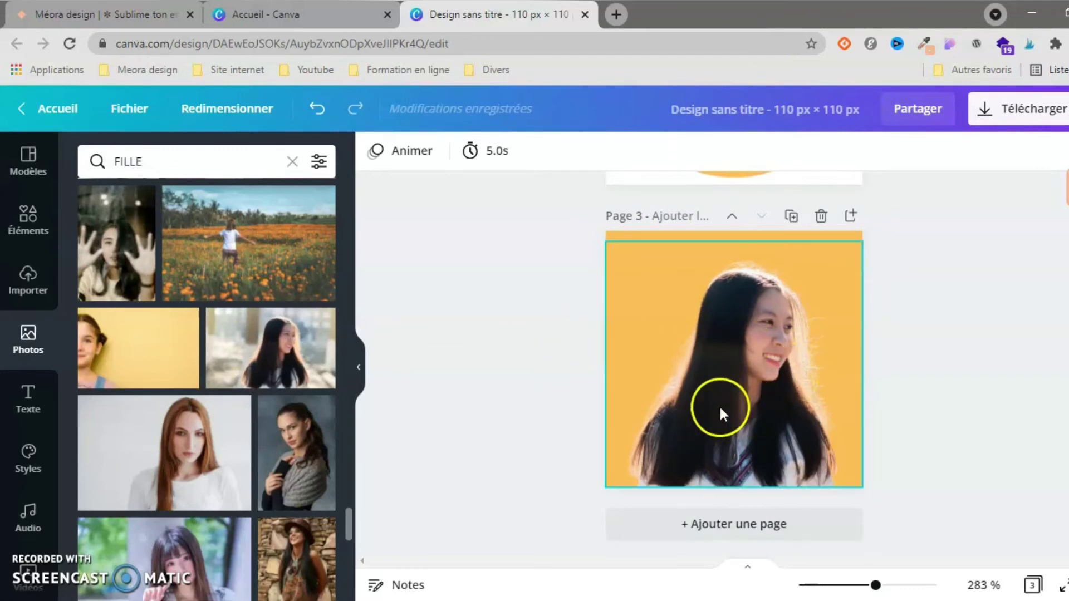
{"action": "scroll", "coordinate": [550, 314], "scroll_direction": "up", "scroll_amount": 1}
{"action": "scroll", "coordinate": [549, 311], "scroll_direction": "up", "scroll_amount": 2}
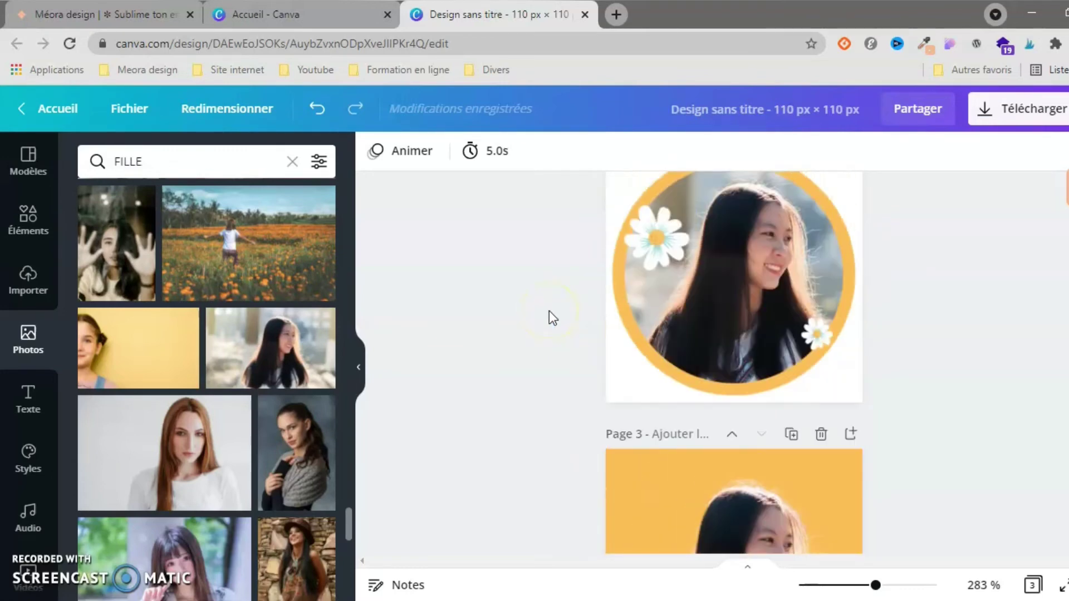
{"action": "left_click", "coordinate": [667, 243]}
{"action": "key", "text": "ctrl+c"}
{"action": "scroll", "coordinate": [667, 245], "scroll_direction": "down", "scroll_amount": 3}
{"action": "key", "text": "ctrl+v"}
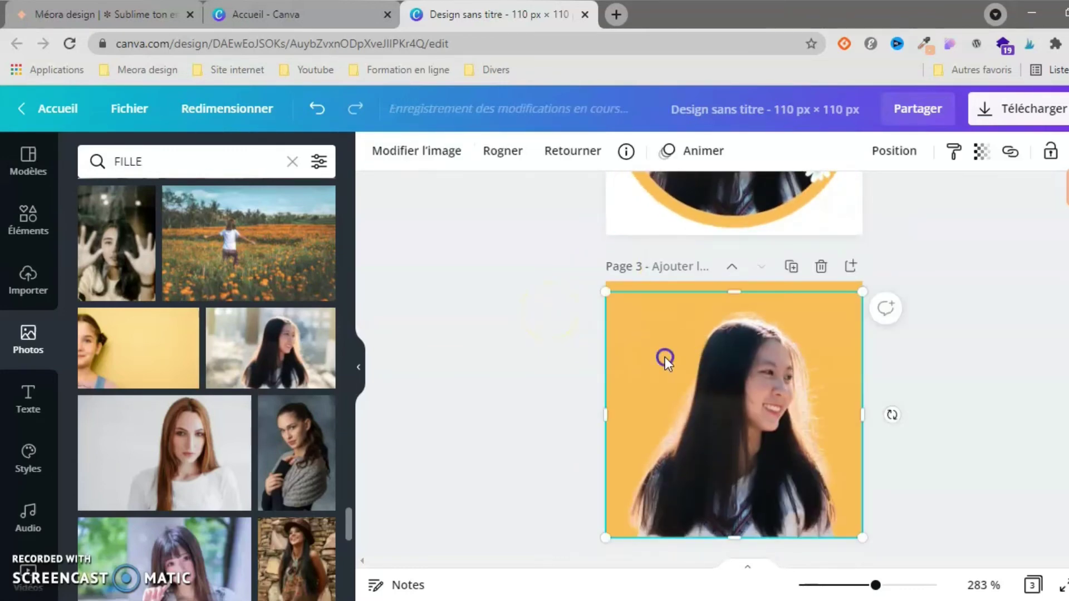
{"action": "mouse_move", "coordinate": [687, 414]}
{"action": "left_mouse_down"}
{"action": "mouse_move", "coordinate": [724, 481]}
{"action": "mouse_move", "coordinate": [705, 417]}
{"action": "left_mouse_up"}
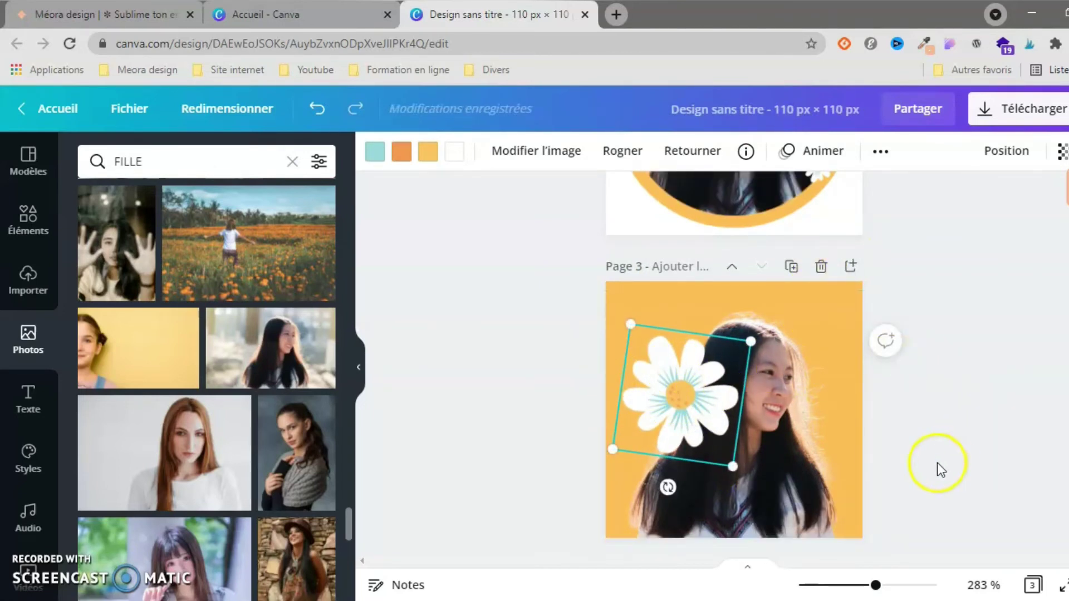
{"action": "left_click", "coordinate": [947, 467]}
Step: Send the large daisy on page 3 behind the portrait
{"action": "left_click", "coordinate": [681, 413]}
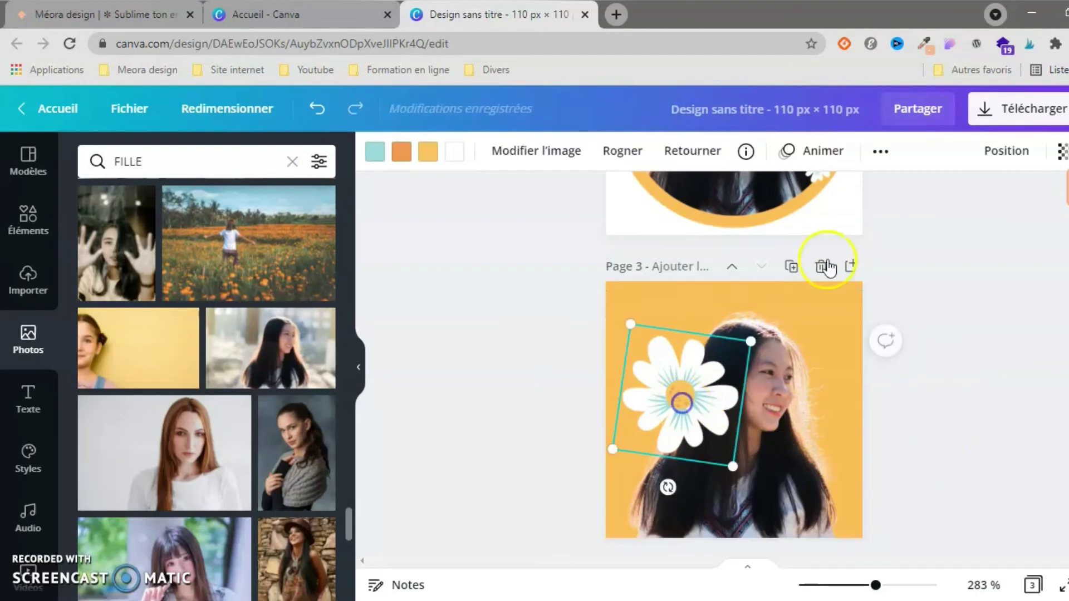
{"action": "left_click", "coordinate": [981, 157]}
{"action": "left_click", "coordinate": [939, 195]}
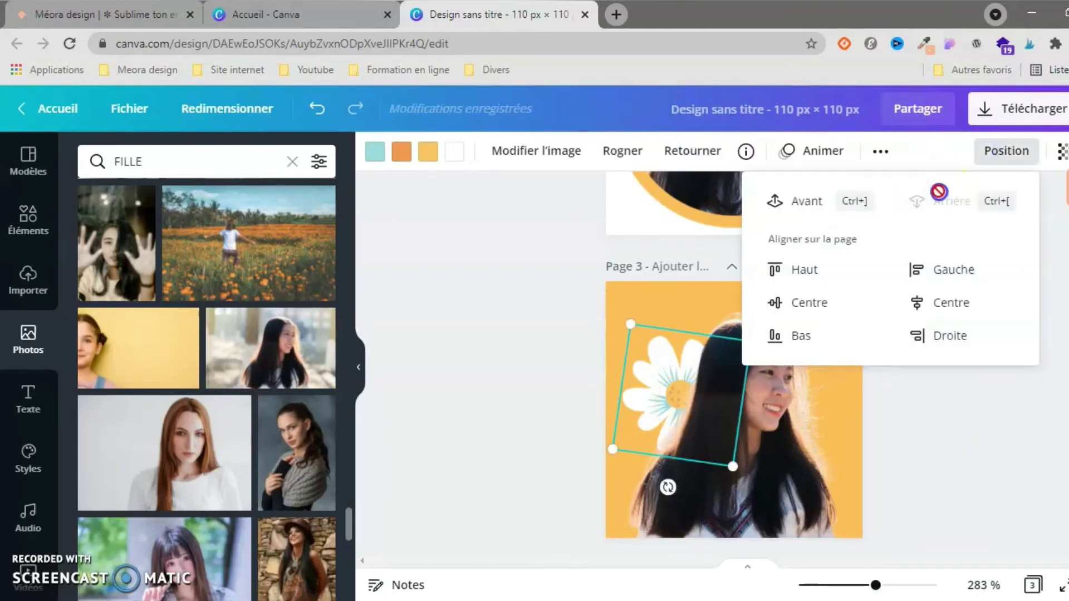
{"action": "left_click", "coordinate": [986, 428]}
{"action": "left_click", "coordinate": [987, 431]}
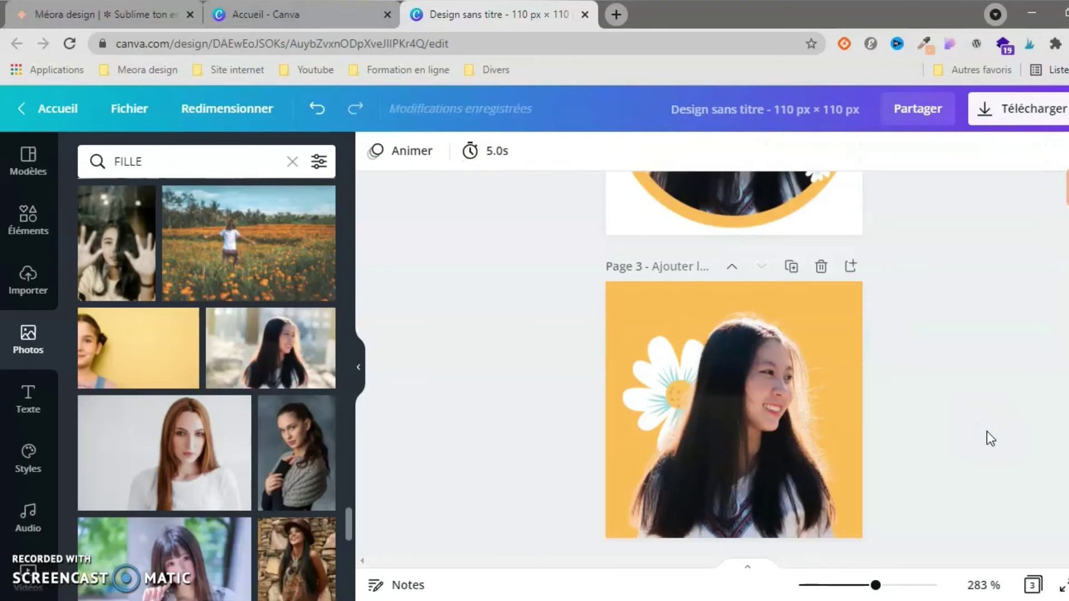
Step: Shrink the portrait and the large daisy on page 3 together slightly, keeping them against the page's lower edge
{"action": "scroll", "coordinate": [884, 463], "scroll_direction": "down", "scroll_amount": 1}
{"action": "left_click_drag", "start_coordinate": [539, 311], "coordinate": [765, 380]}
{"action": "mouse_move", "coordinate": [626, 259]}
{"action": "left_mouse_down"}
{"action": "mouse_move", "coordinate": [639, 274]}
{"action": "mouse_move", "coordinate": [621, 268]}
{"action": "left_mouse_up"}
{"action": "left_click", "coordinate": [716, 370]}
{"action": "left_click_drag", "start_coordinate": [762, 394], "coordinate": [759, 393]}
Step: Copy the small daisy from page 2 onto page 3, to the right of the portrait
{"action": "scroll", "coordinate": [960, 382], "scroll_direction": "up", "scroll_amount": 3}
{"action": "left_click", "coordinate": [824, 286]}
{"action": "scroll", "coordinate": [819, 359], "scroll_direction": "down", "scroll_amount": 2}
{"action": "key", "text": "ctrl+v"}
{"action": "left_click_drag", "start_coordinate": [835, 479], "coordinate": [797, 392]}
{"action": "scroll", "coordinate": [956, 461], "scroll_direction": "down", "scroll_amount": 1}
{"action": "left_click", "coordinate": [957, 460]}
{"action": "left_click", "coordinate": [797, 267]}
{"action": "key", "text": "Delete"}
Step: Duplicate the daisy on page 3 and place an enlarged copy partly off the page's upper-right corner
{"action": "left_click", "coordinate": [855, 347]}
{"action": "key", "text": "ctrl+c"}
{"action": "key", "text": "ctrl+v"}
{"action": "left_click_drag", "start_coordinate": [883, 396], "coordinate": [838, 245]}
{"action": "left_click_drag", "start_coordinate": [835, 310], "coordinate": [900, 304]}
Step: Place the small daisy beside the portrait's right shoulder on page 3 and send it to the back
{"action": "left_click_drag", "start_coordinate": [885, 356], "coordinate": [828, 462]}
{"action": "left_click", "coordinate": [1006, 150]}
{"action": "left_click", "coordinate": [947, 199]}
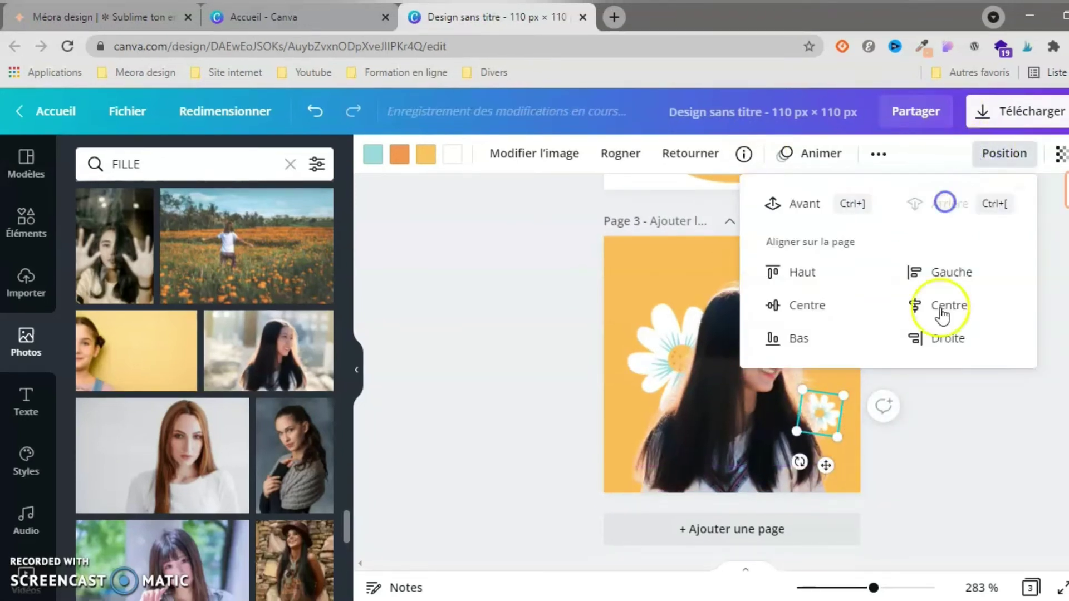
{"action": "left_click", "coordinate": [977, 466]}
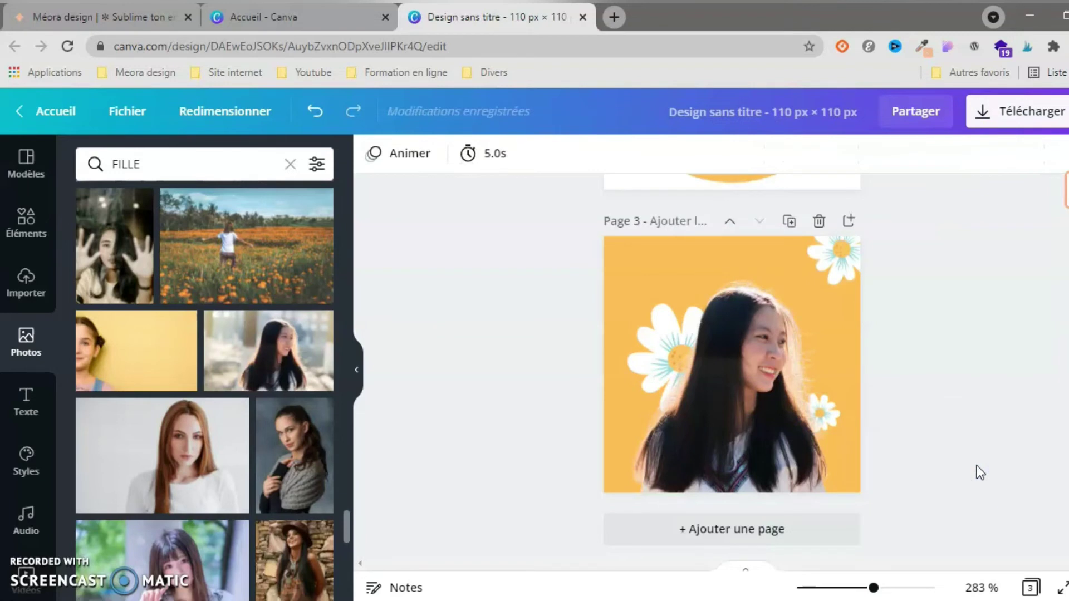
Step: Show all pages in the grid overview and compare the three profile picture versions
{"action": "left_click", "coordinate": [1029, 589]}
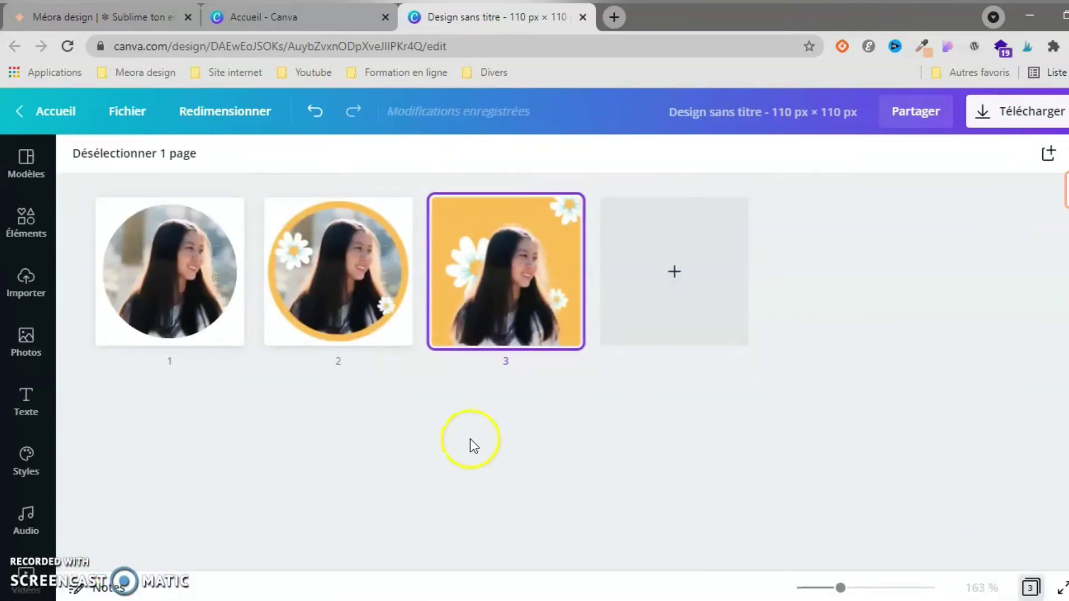
{"action": "left_click", "coordinate": [123, 339]}
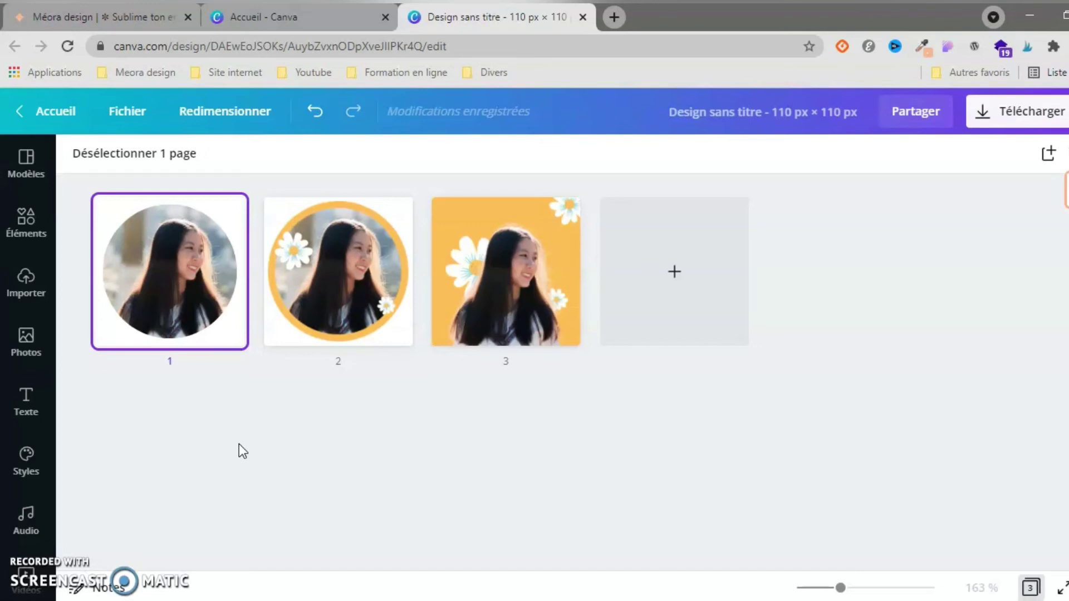
{"action": "left_click", "coordinate": [511, 342]}
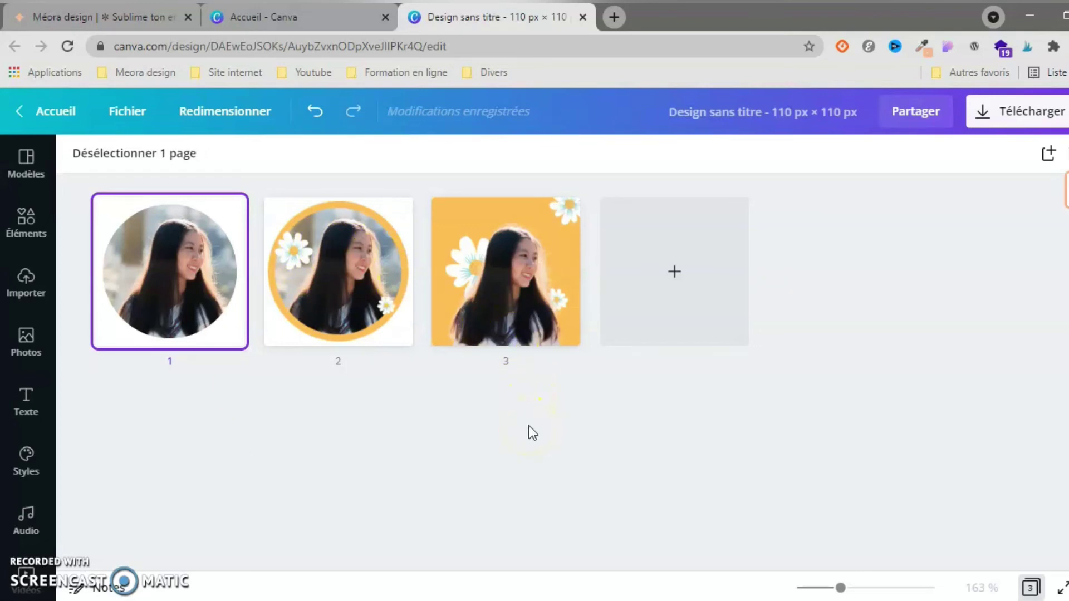